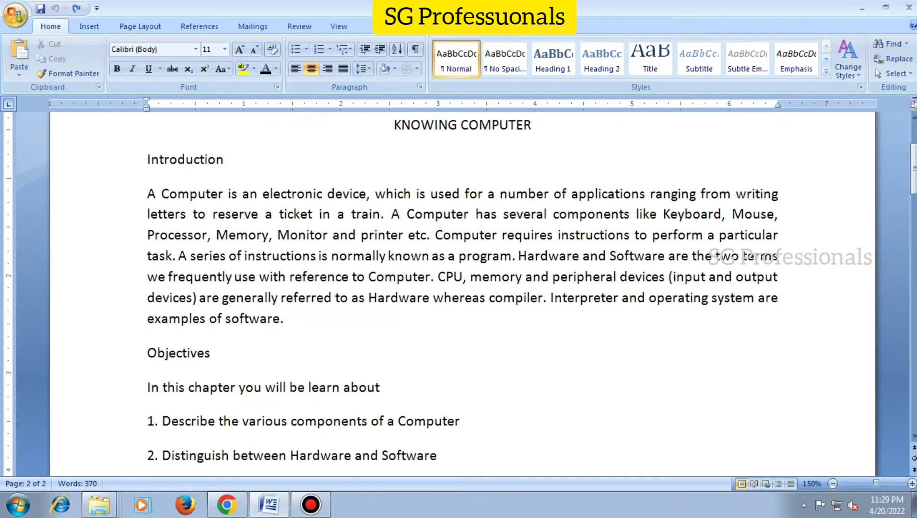
Delete the CHAPTER – I line, leaving an empty paragraph above KNOWING COMPUTER
key("Home")
key("shift+Down")
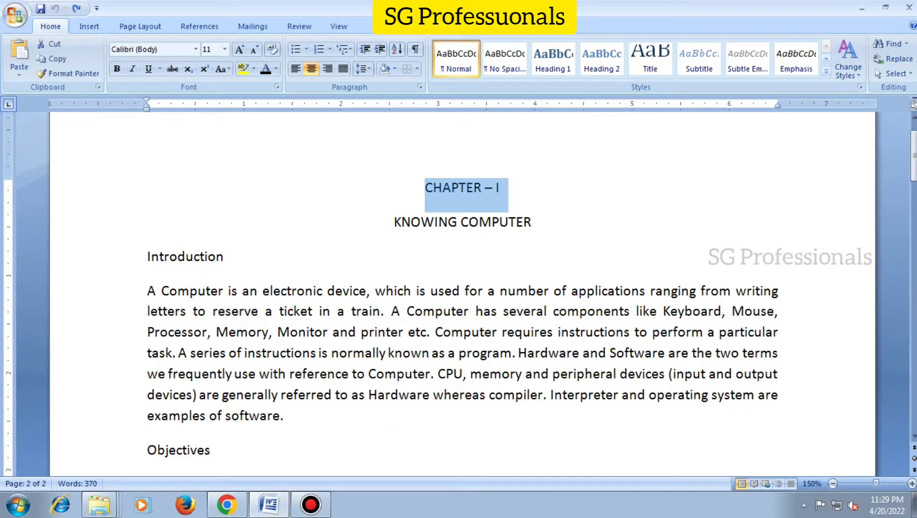
key("Delete")
type("\\")
key("BackSpace")
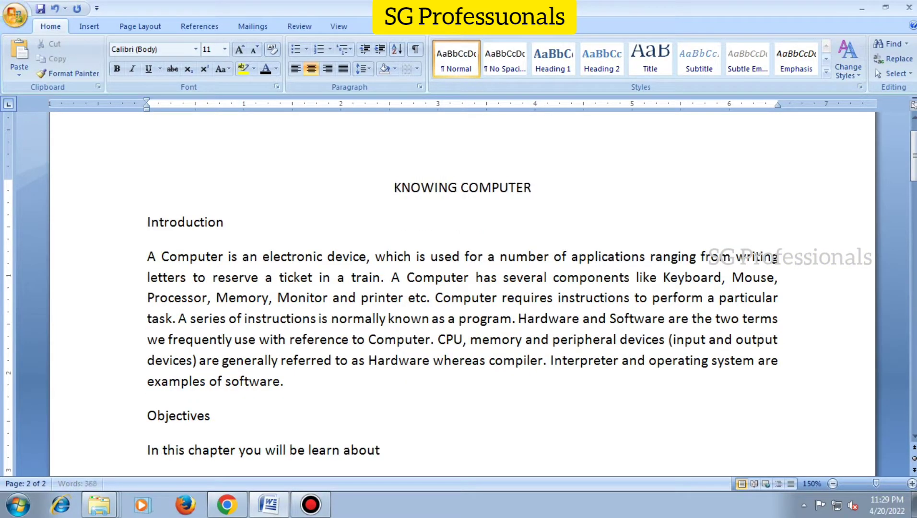
key("Return")
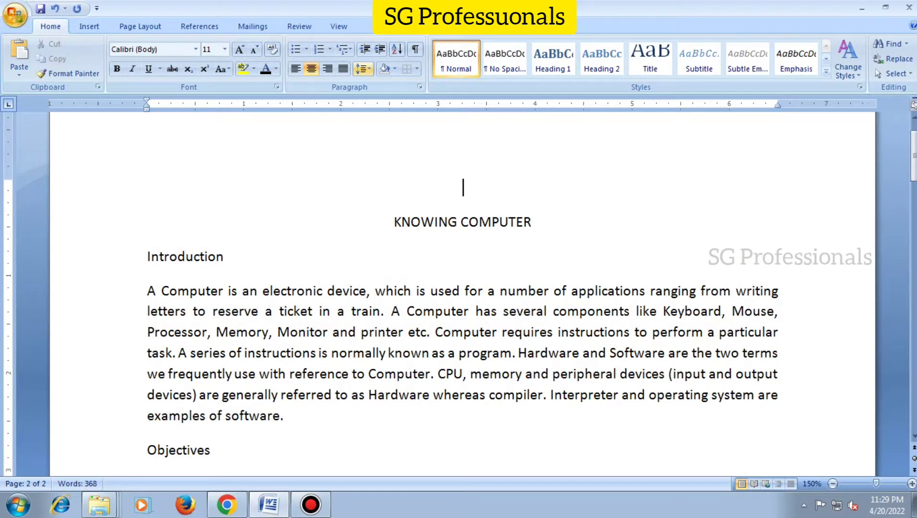
Number the empty line with Heading 1 multilevel numbering formatted as 'CHAPTER 1'
left_click(344, 49)
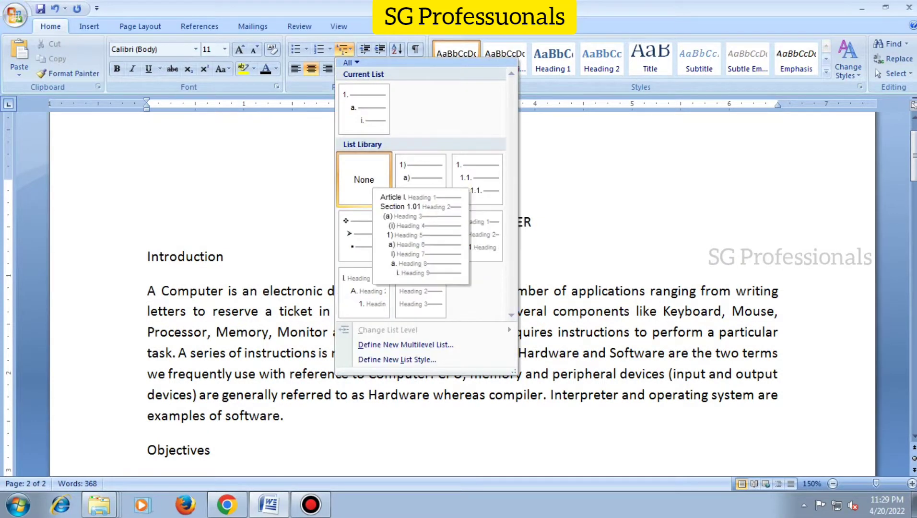
left_click(477, 231)
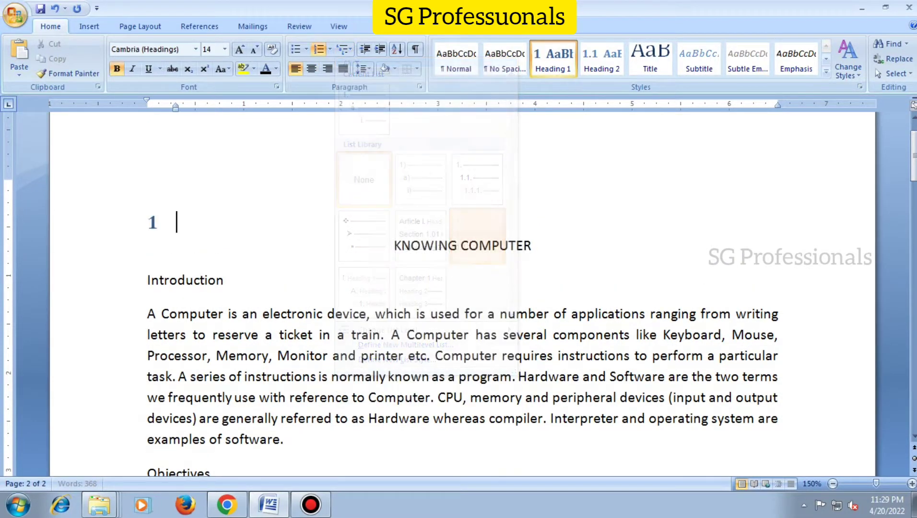
left_click(152, 222)
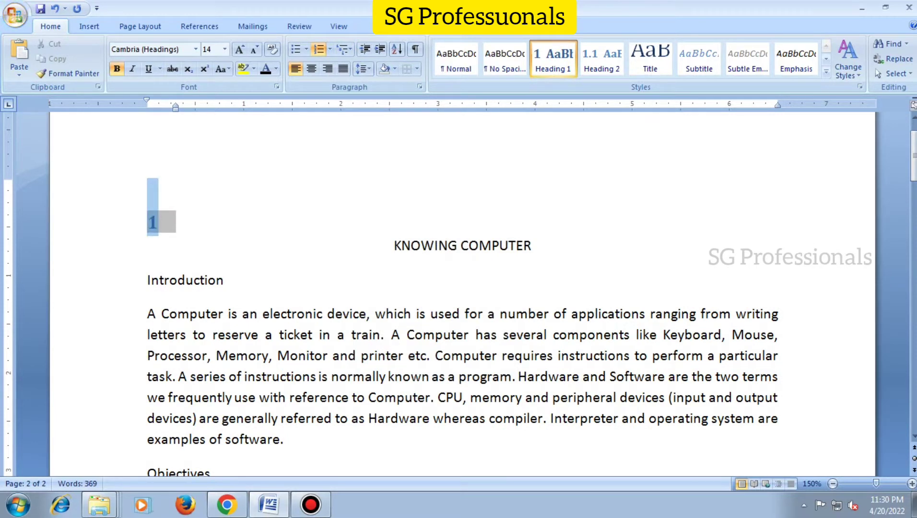
left_click(344, 49)
mouse_move(478, 235)
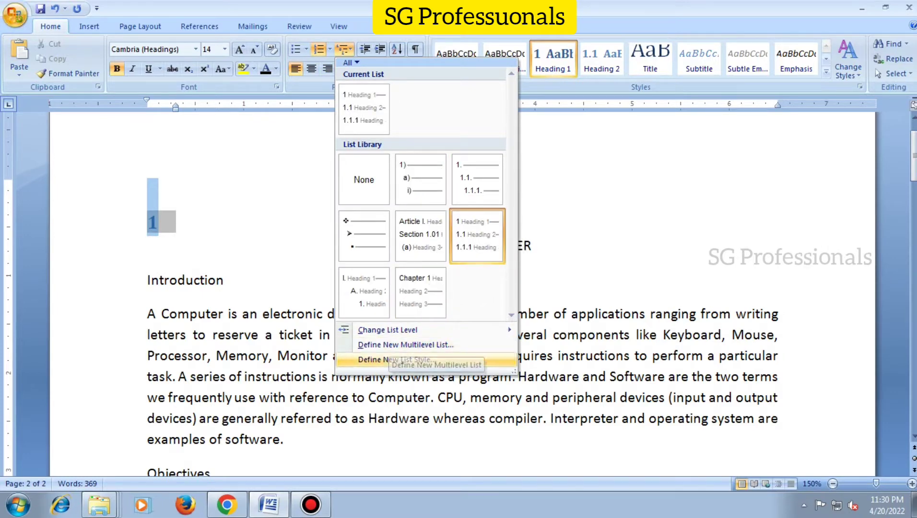
left_click(406, 345)
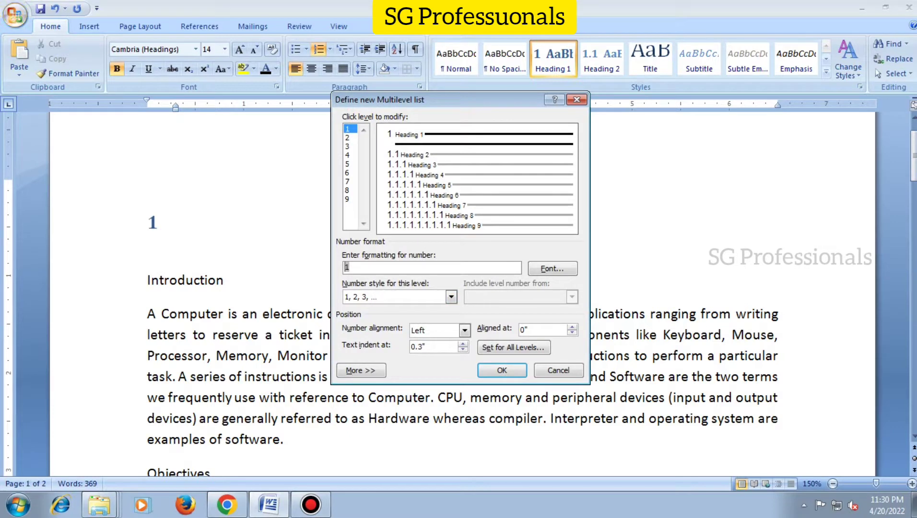
type("CHAPTER")
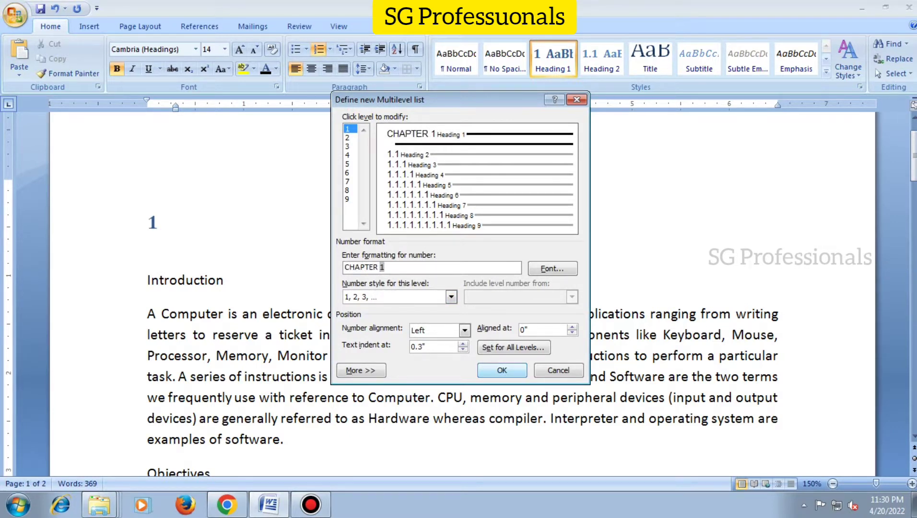
left_click(502, 370)
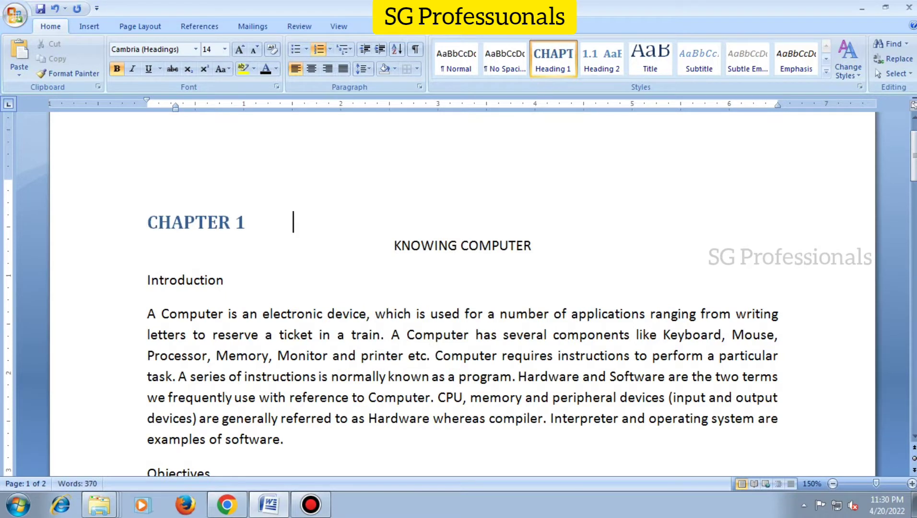
Modify the Heading 1 style to black Times New Roman at 14 pt
key("shift+Home")
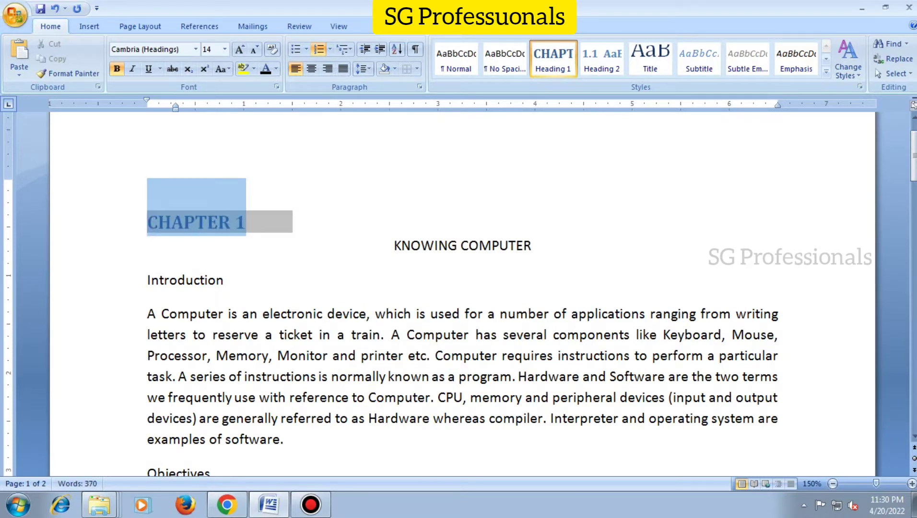
right_click(553, 60)
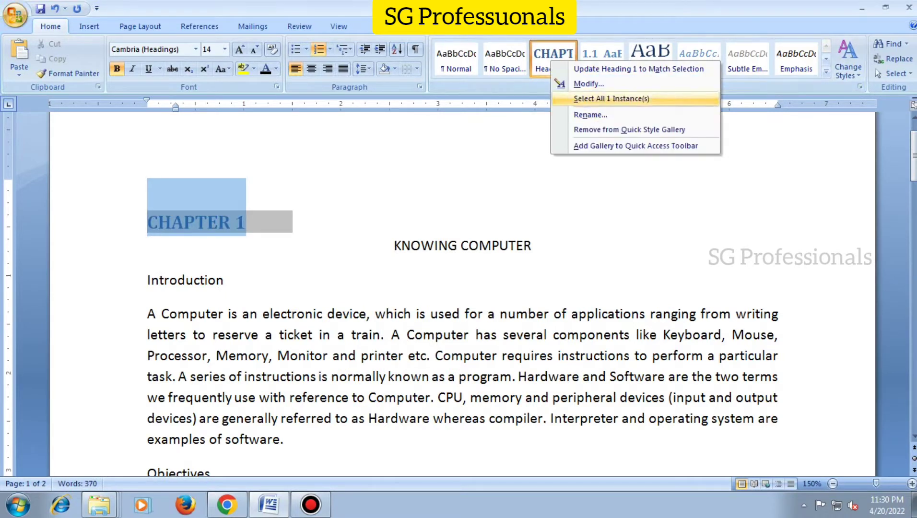
left_click(589, 84)
left_click(534, 182)
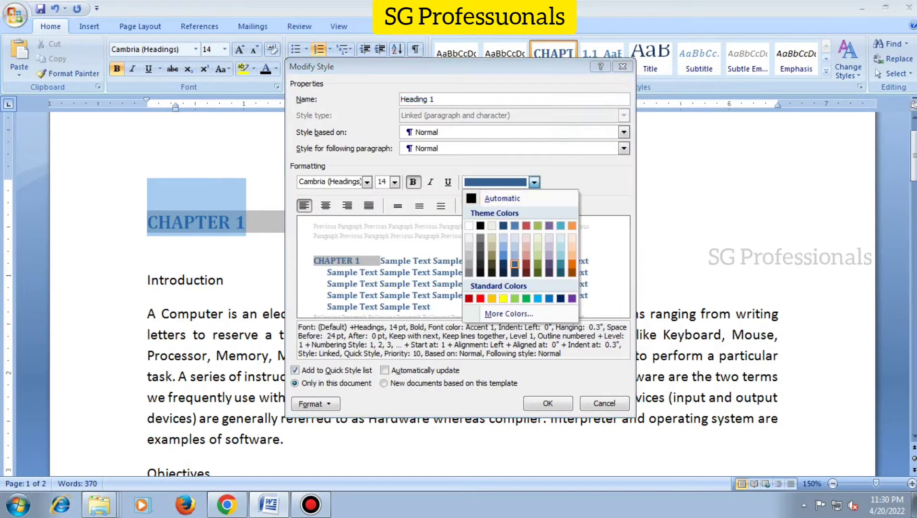
left_click(480, 225)
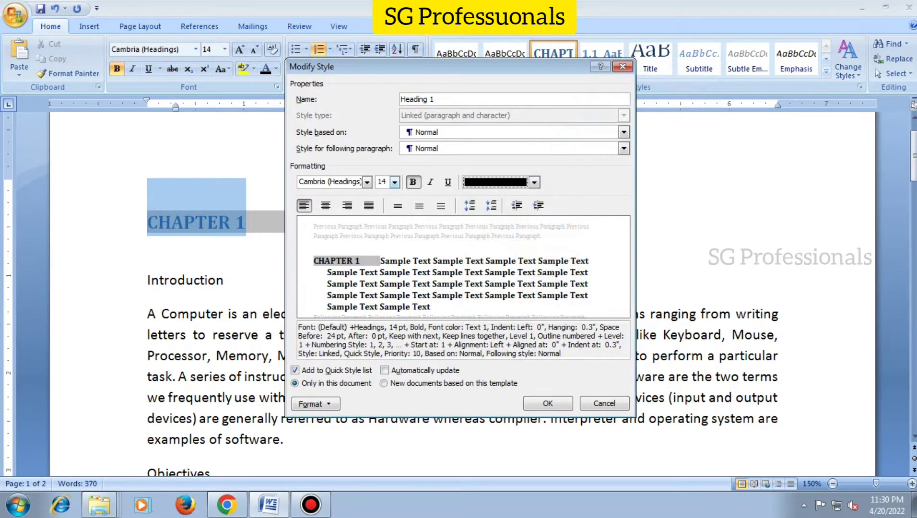
left_click(394, 182)
left_click(381, 238)
left_click(328, 182)
type("Times New Roman")
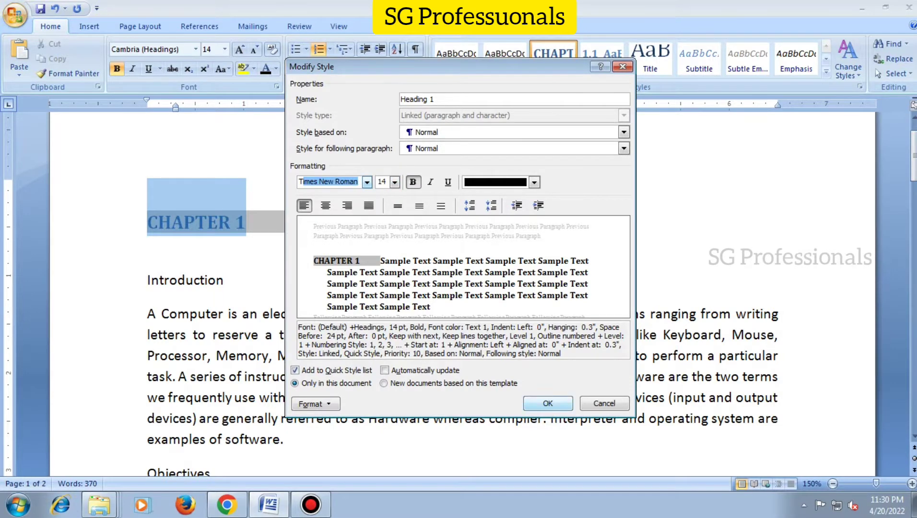
key("Return")
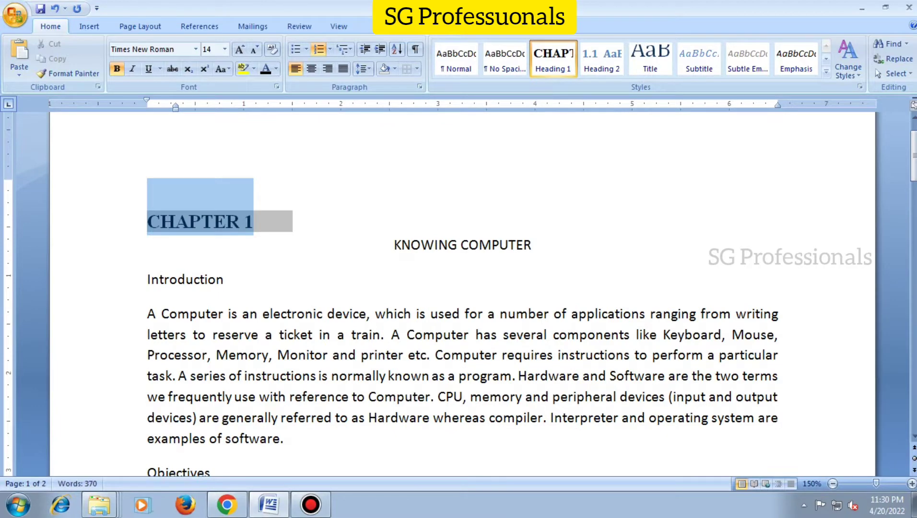
Centre the CHAPTER 1 heading with 0 pt space before and single line spacing
left_click(312, 68)
right_click(456, 214)
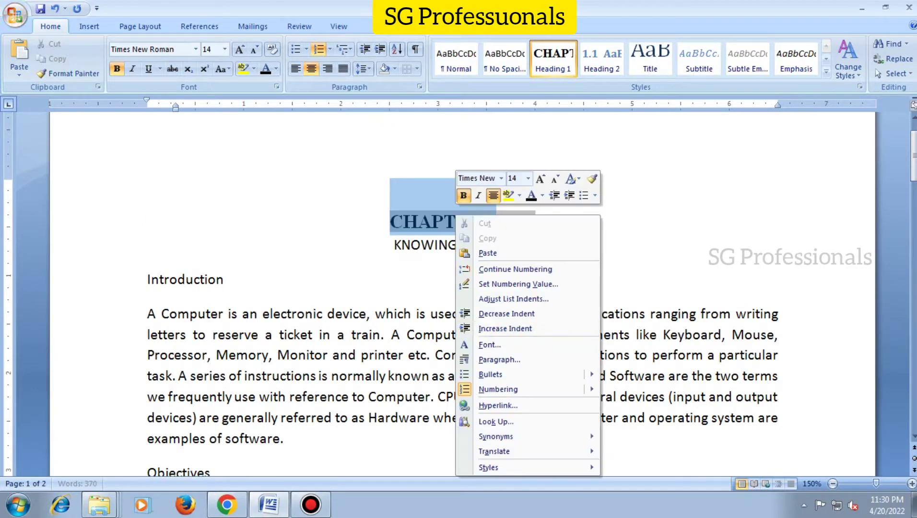
left_click(500, 360)
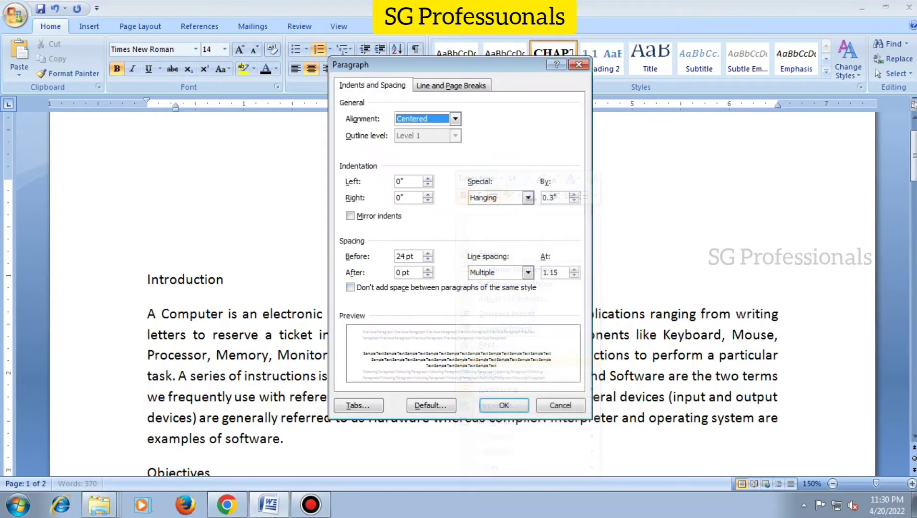
double_click(401, 256)
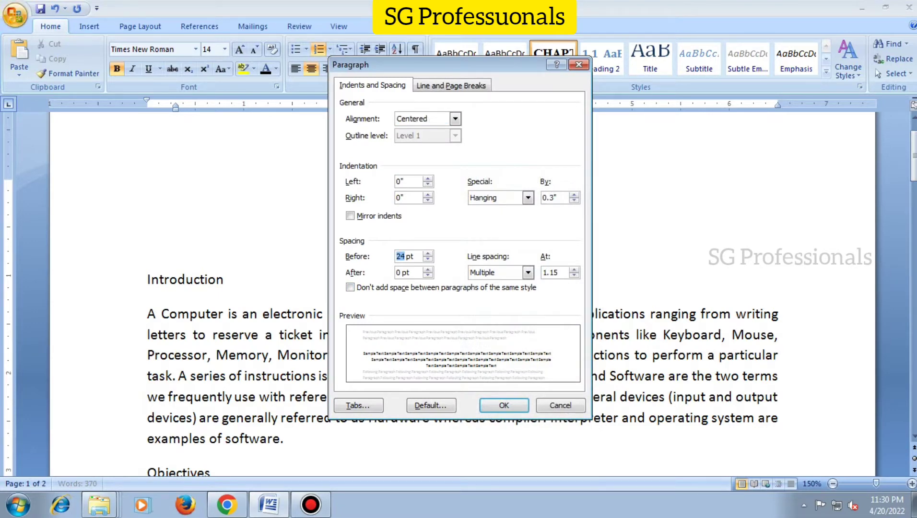
type("0")
left_click(527, 272)
left_click(494, 284)
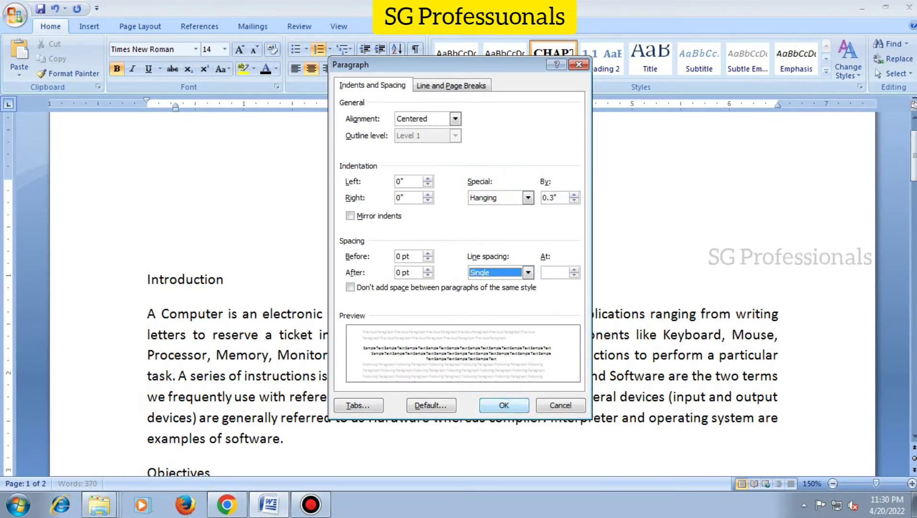
left_click(504, 405)
Insert a blank line above KNOWING COMPUTER and move to the Introduction line
left_click(394, 209)
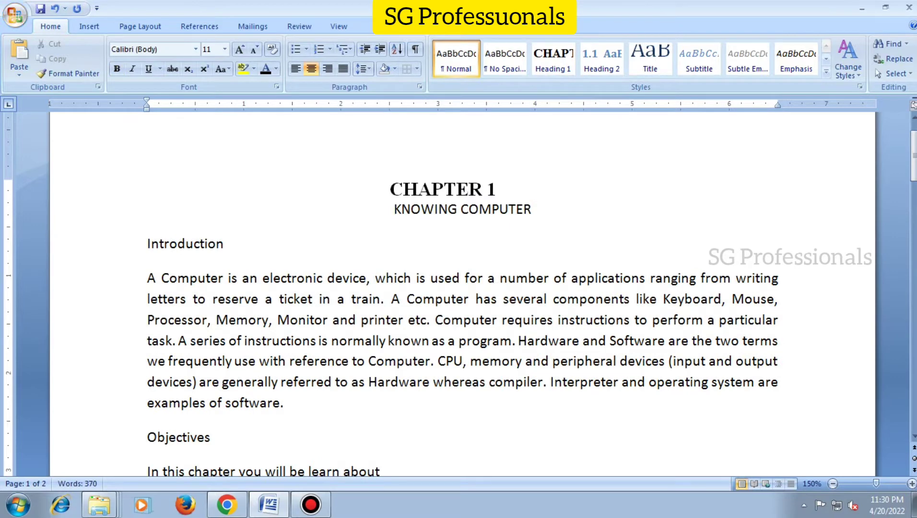
key("Return")
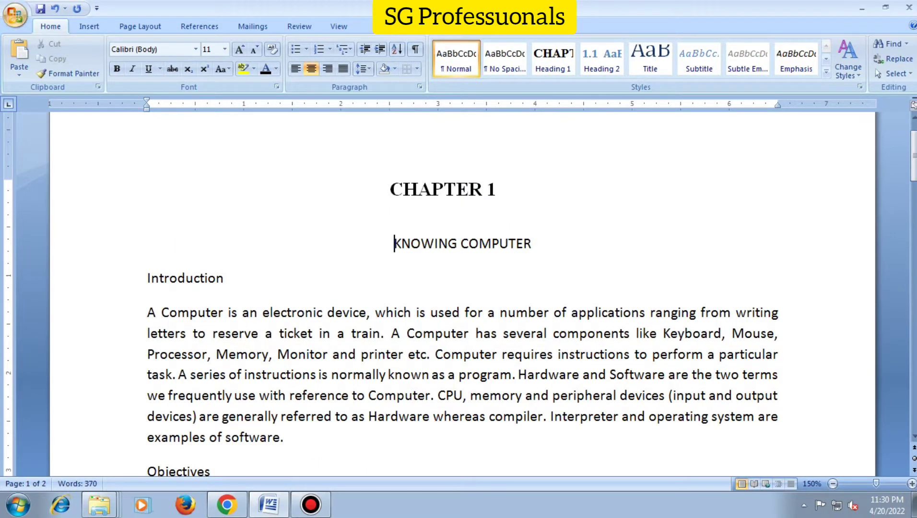
left_click(147, 278)
scroll(462, 288, "down", 2)
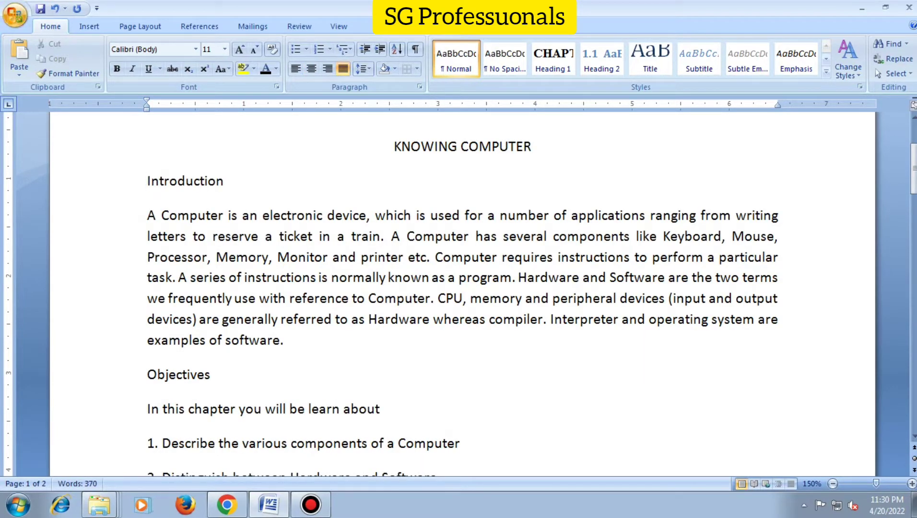
Make Introduction heading 1.1 and restyle Heading 2 as black Times New Roman 12 pt
left_click(600, 60)
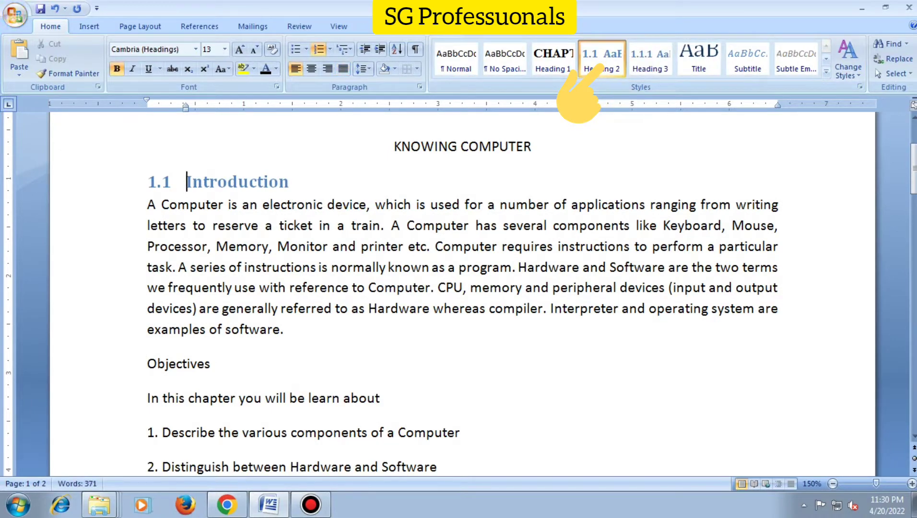
left_click_drag(187, 181, 302, 182)
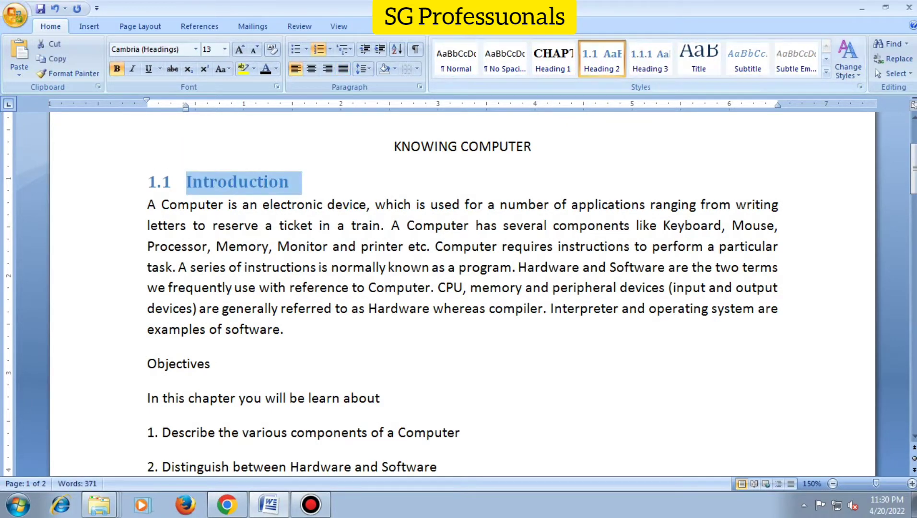
right_click(602, 67)
left_click(638, 88)
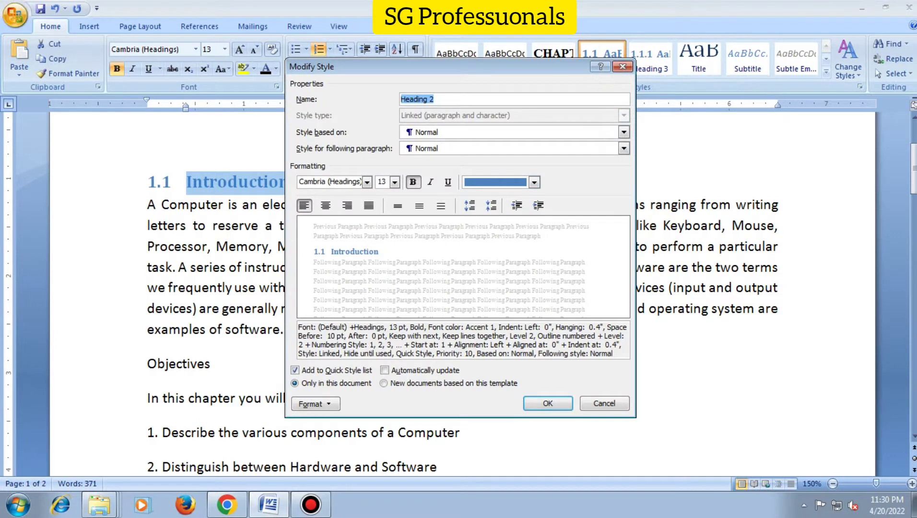
left_click(534, 182)
left_click(480, 226)
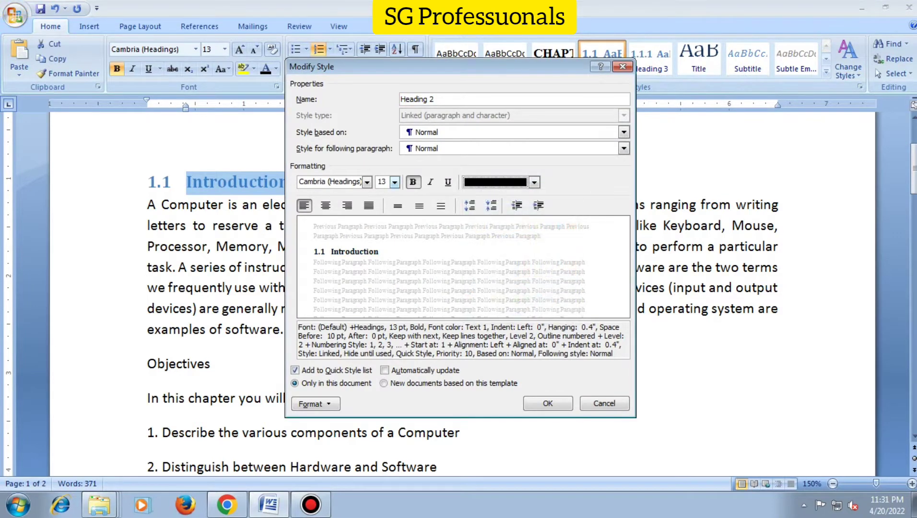
type("1")
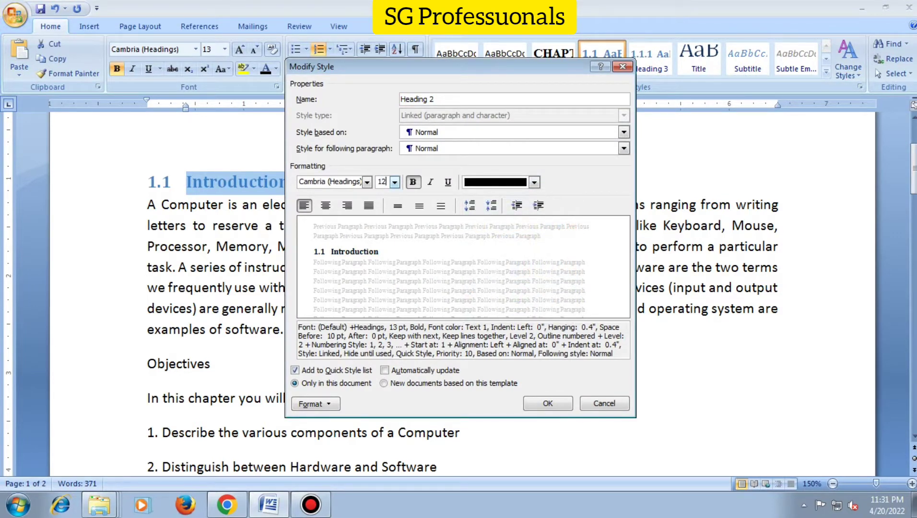
key("shift+Tab")
type("T")
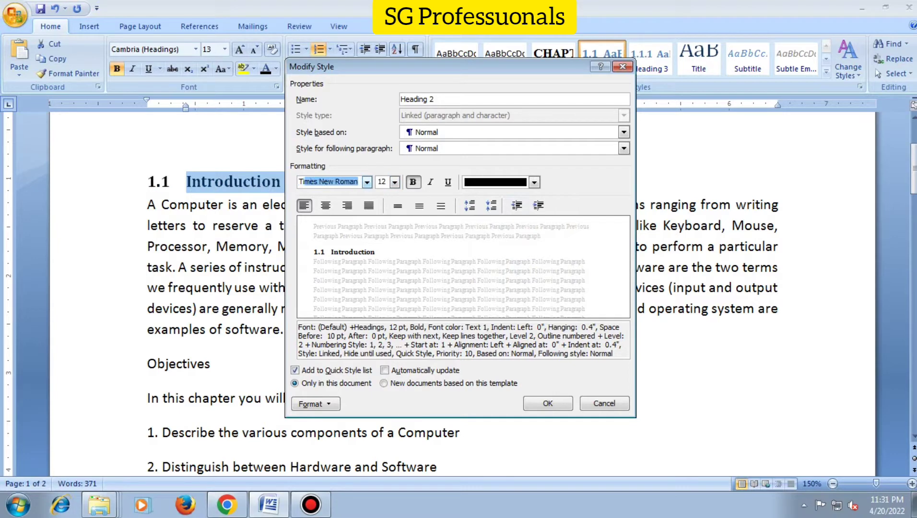
key("Tab")
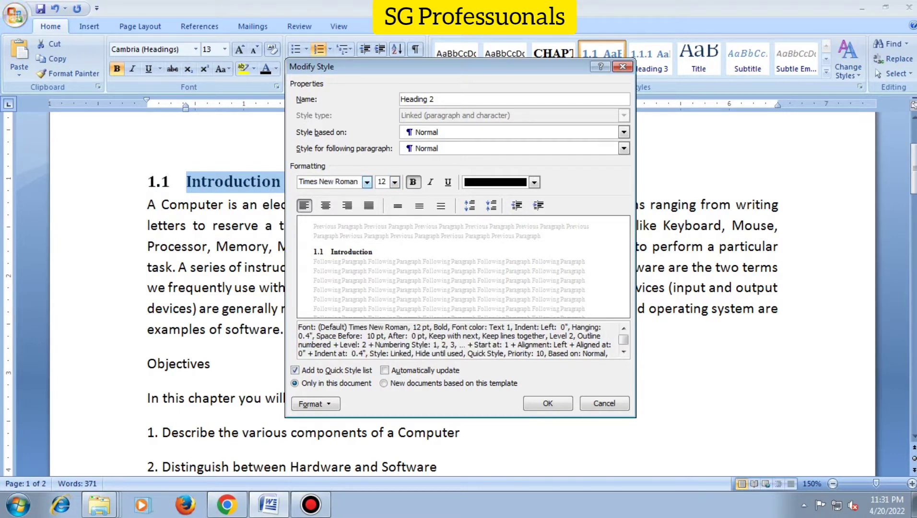
key("Return")
left_click(214, 225)
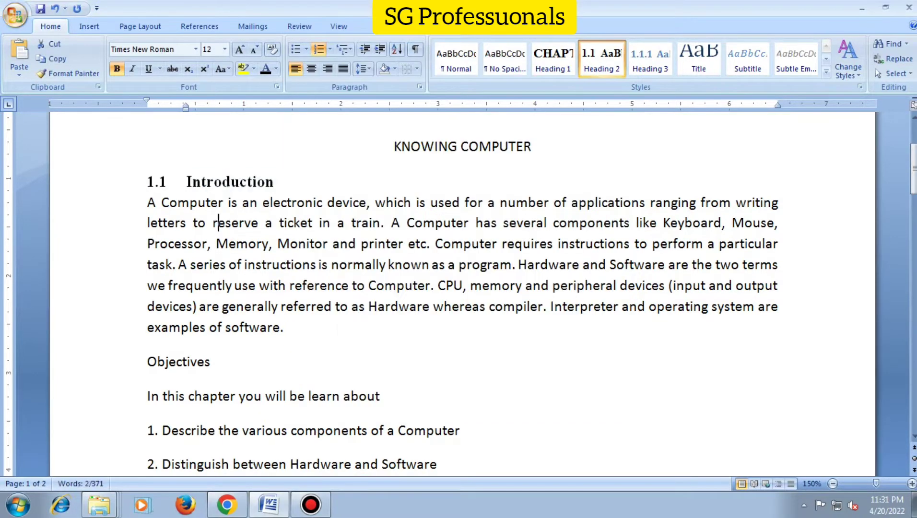
Apply Heading 2 to Objectives, What is Computer? and Basic application of Computer (1.2–1.4)
scroll(215, 225, "down", 4)
scroll(461, 293, "up", 2)
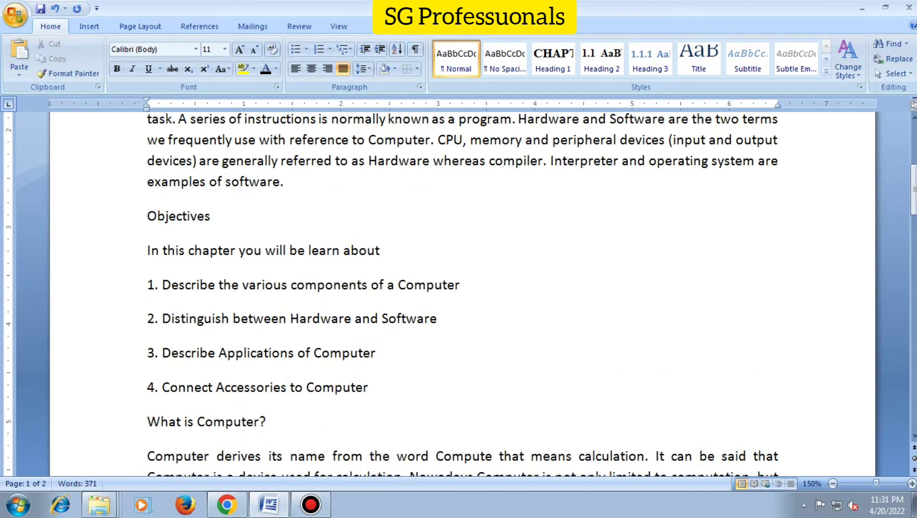
left_click(147, 215)
key("ctrl+alt+2")
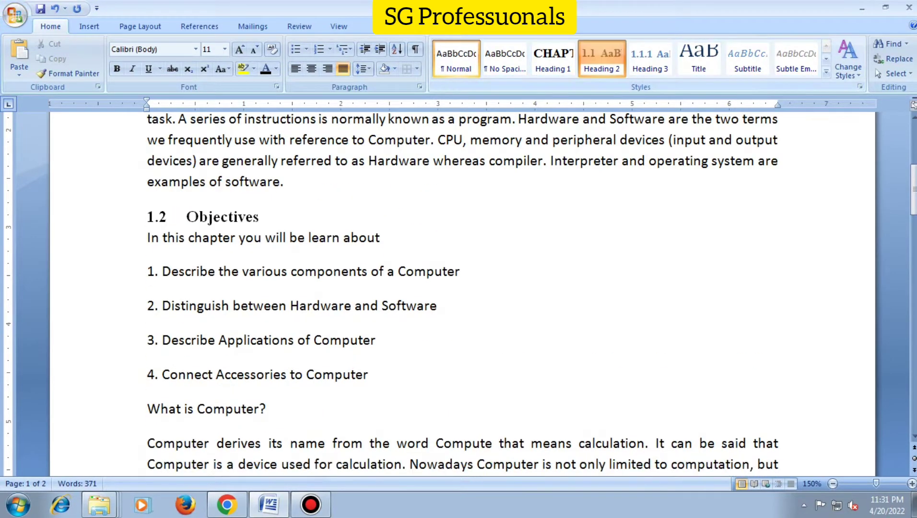
scroll(460, 293, "down", 4)
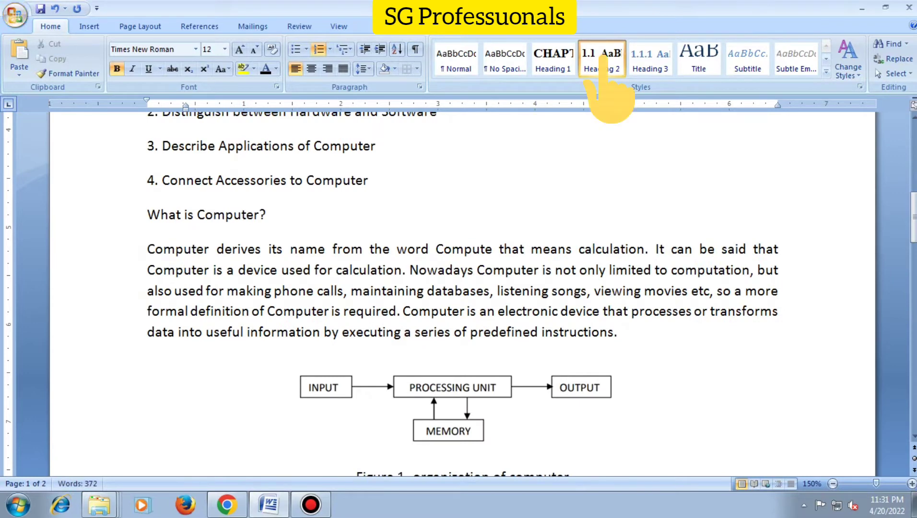
left_click(147, 215)
left_click(602, 58)
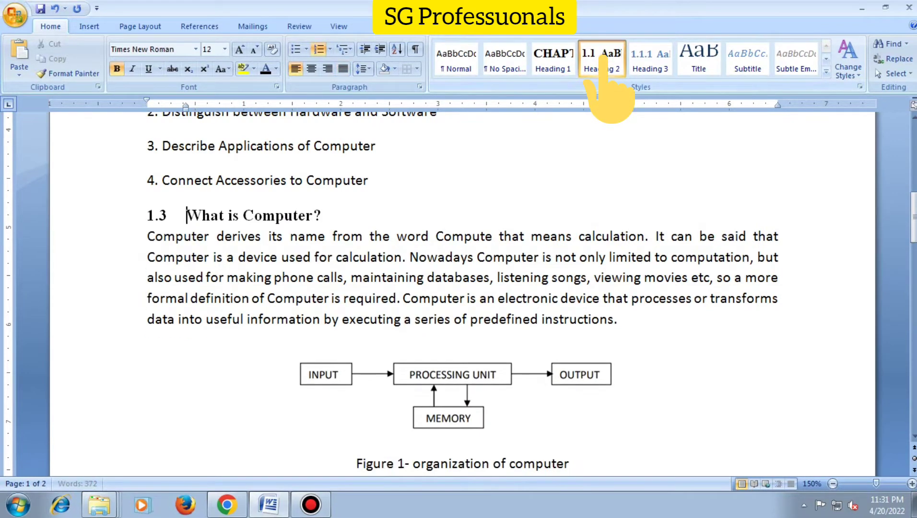
scroll(460, 293, "down", 5)
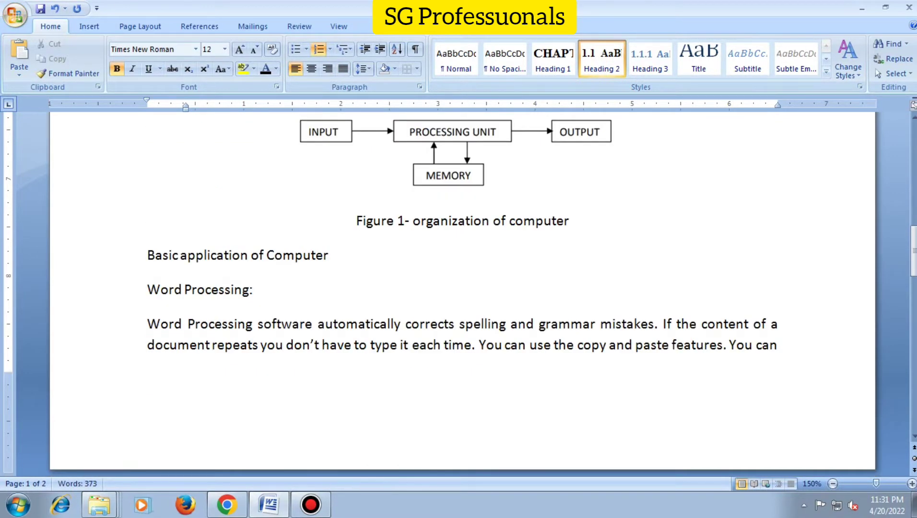
left_click(148, 255)
left_click(599, 60)
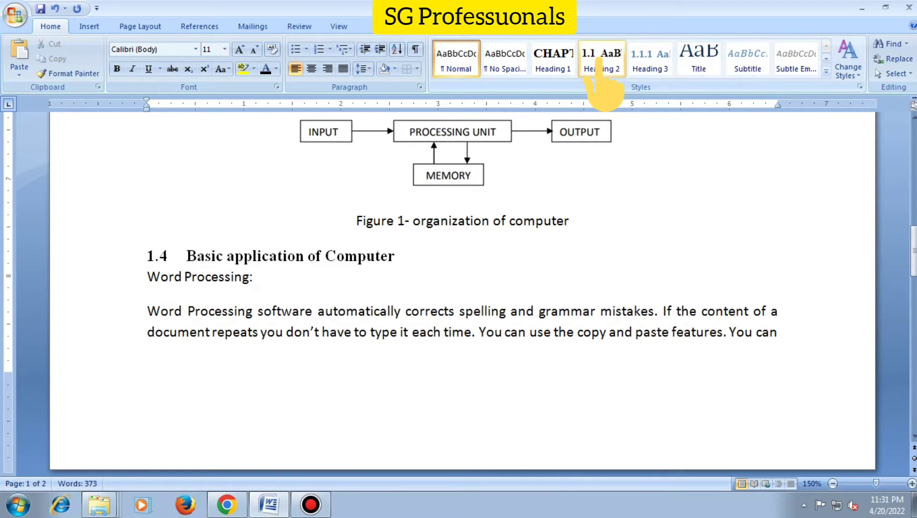
Give the Word Processing: line the Subtitle style
scroll(460, 288, "down", 2)
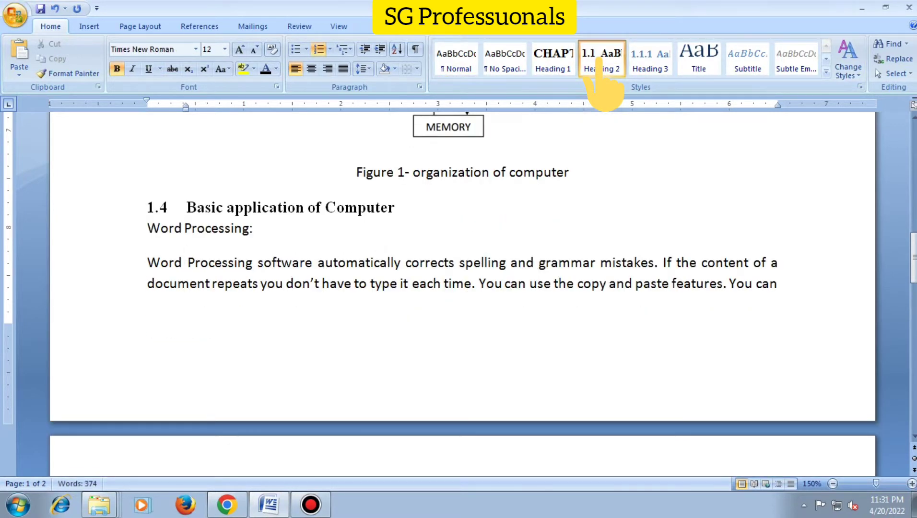
left_click(147, 228)
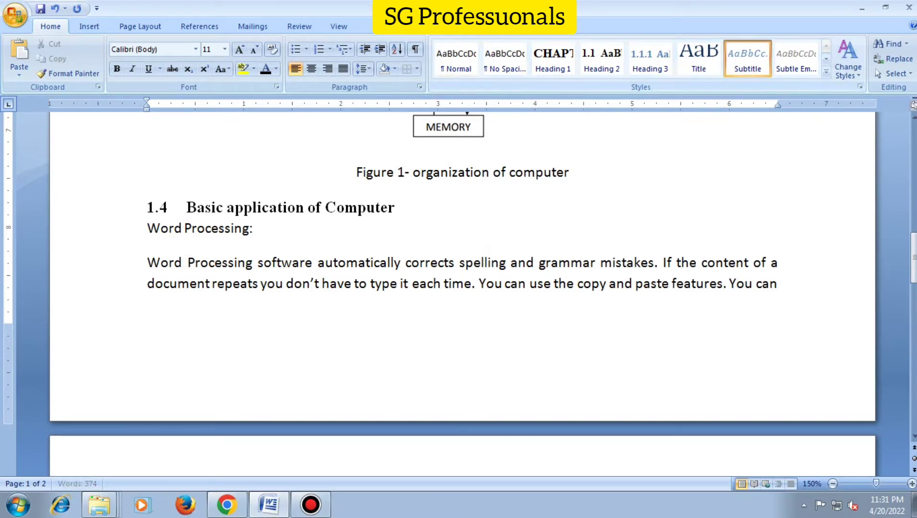
left_click(748, 60)
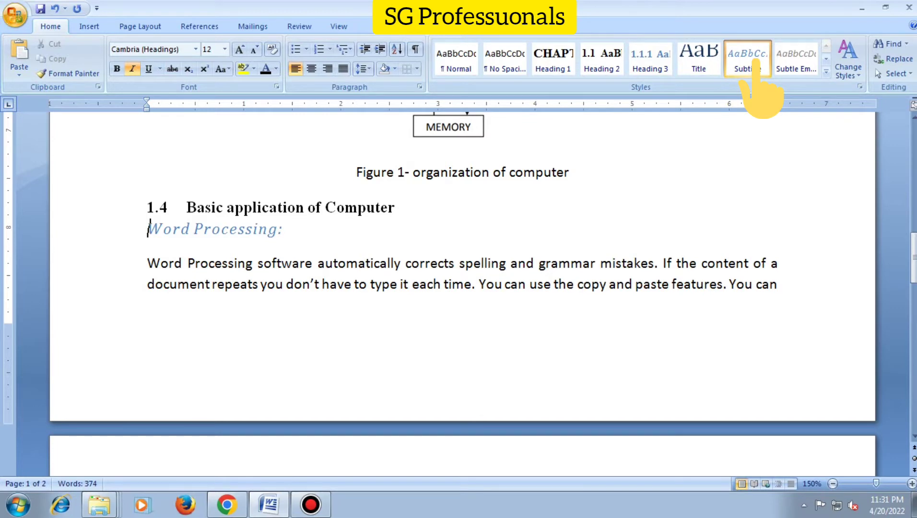
Modify the Subtitle style to black, bold, non-italic Times New Roman
key("shift+Down")
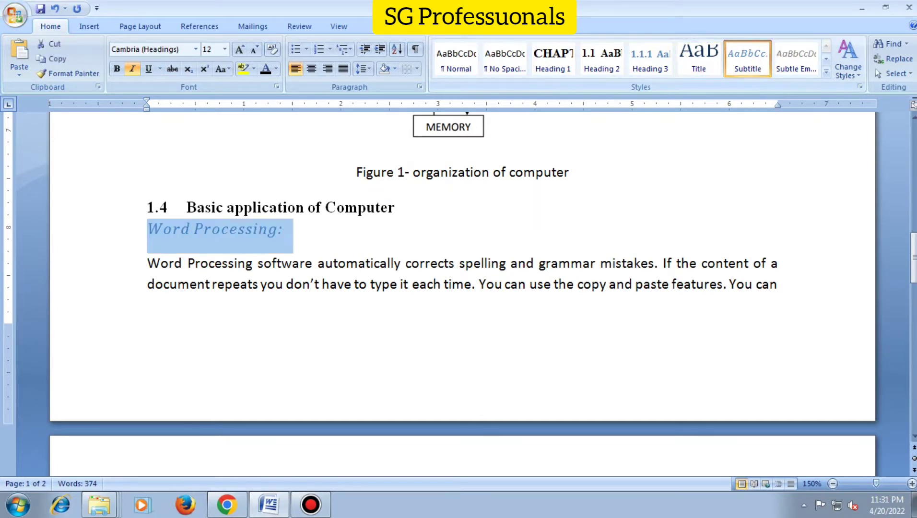
right_click(751, 61)
left_click(772, 82)
left_click(534, 182)
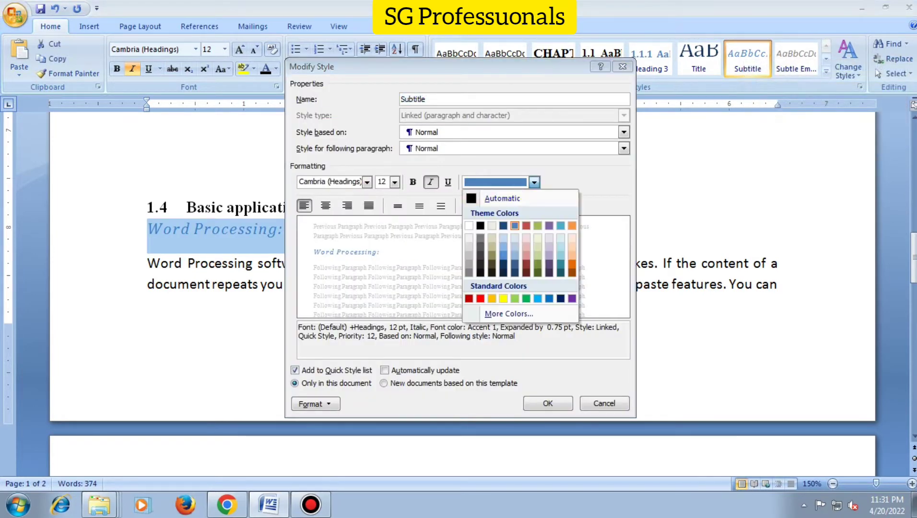
left_click(481, 227)
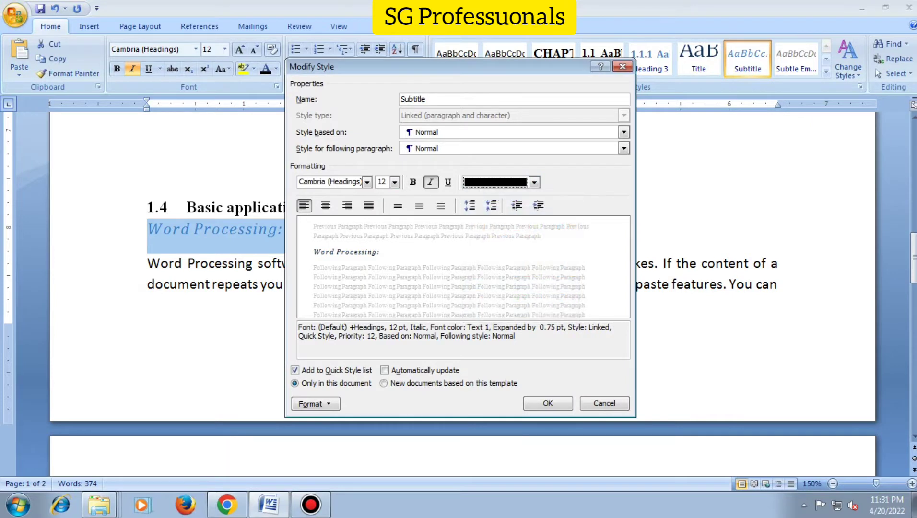
key("ctrl+i")
left_click(328, 181)
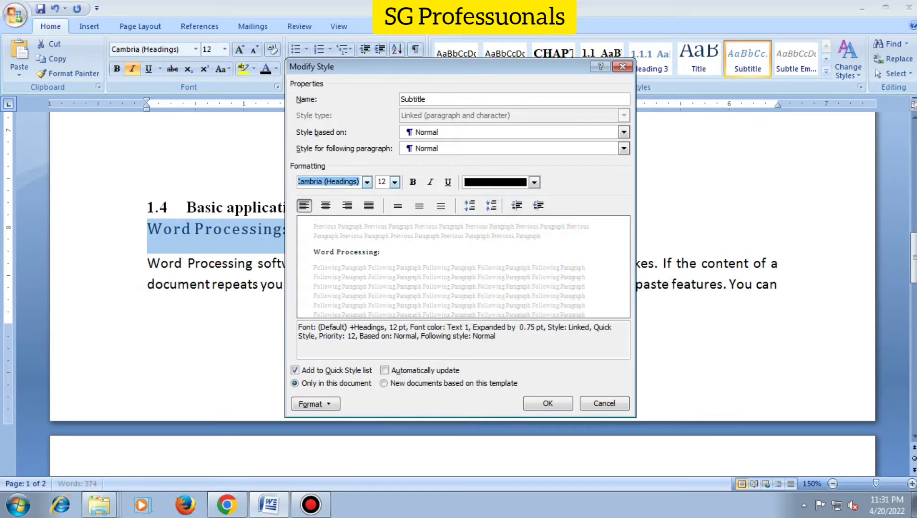
type("Times New Roman")
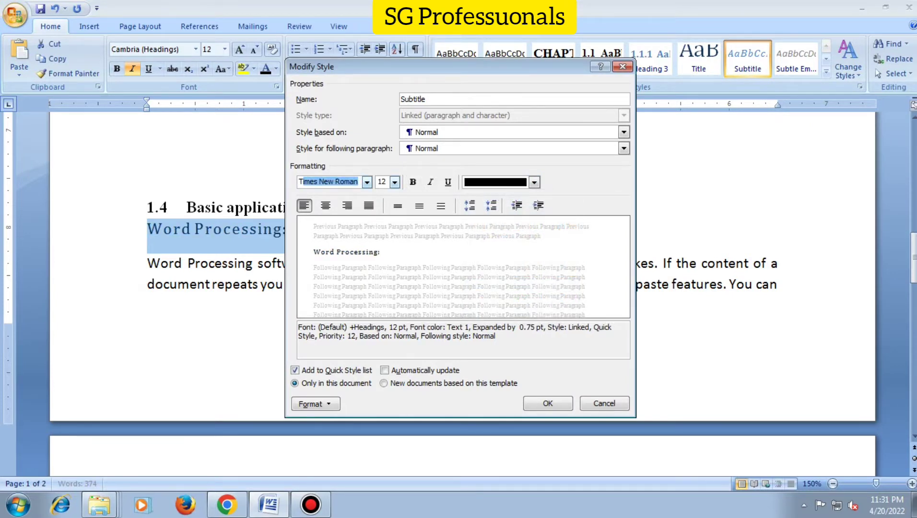
key("ctrl+b")
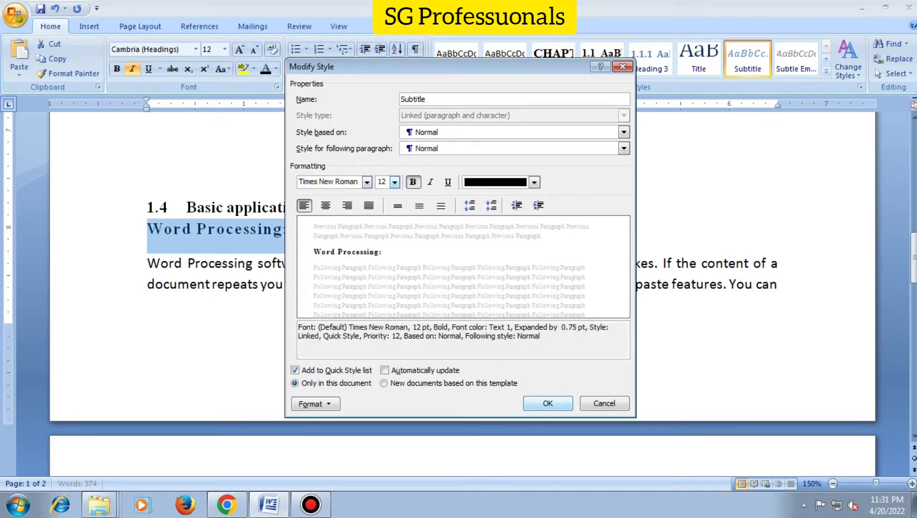
key("Return")
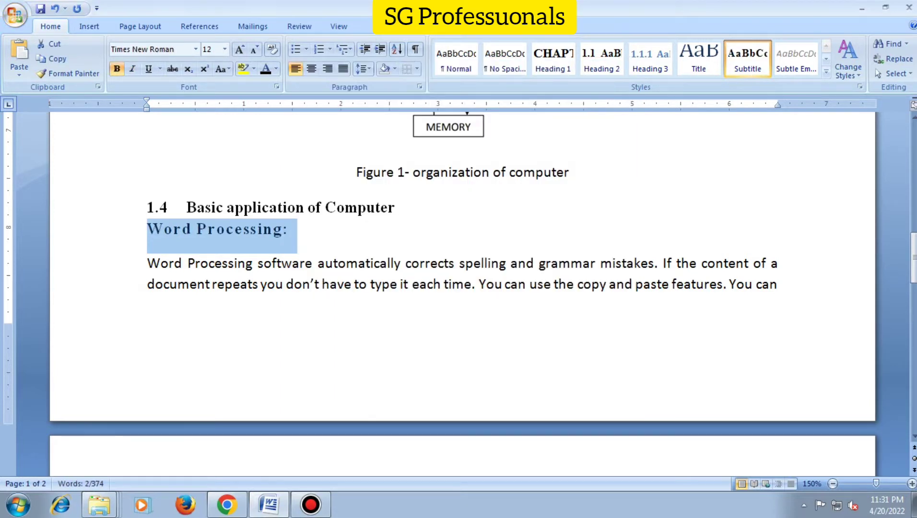
left_click(264, 228)
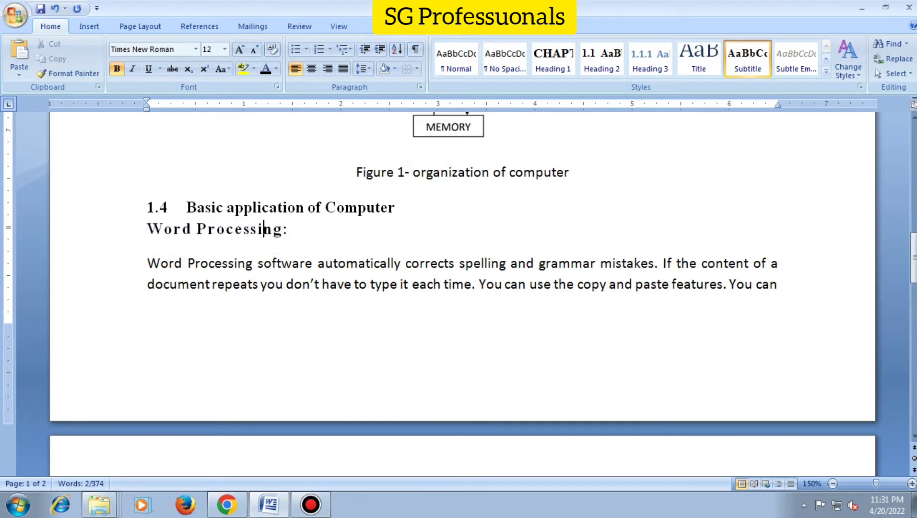
Apply the Subtitle style to the Internet: line on page 2
scroll(460, 269, "down", 3)
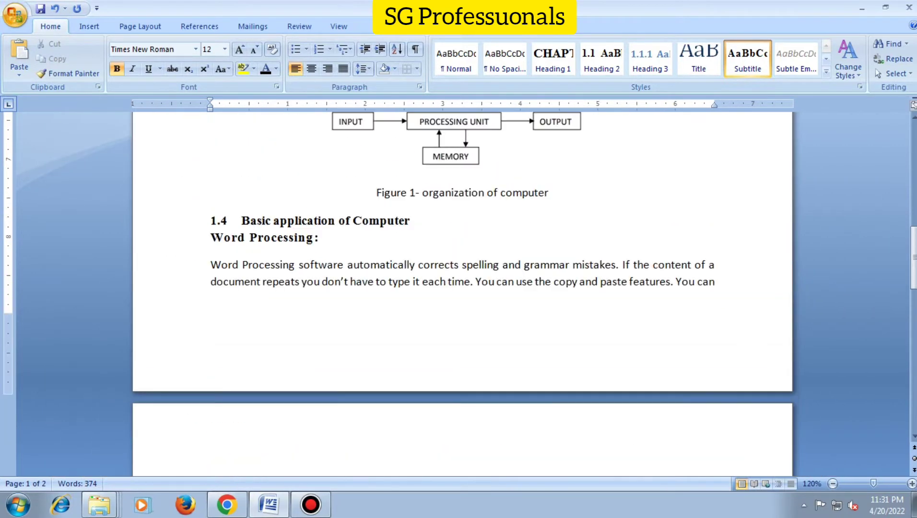
scroll(461, 269, "down", 5)
scroll(461, 269, "down", 4)
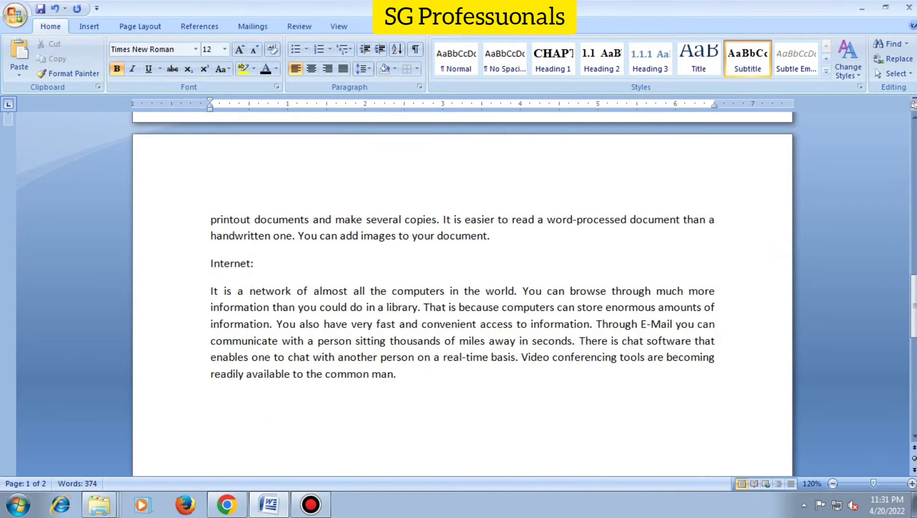
key("shift+End")
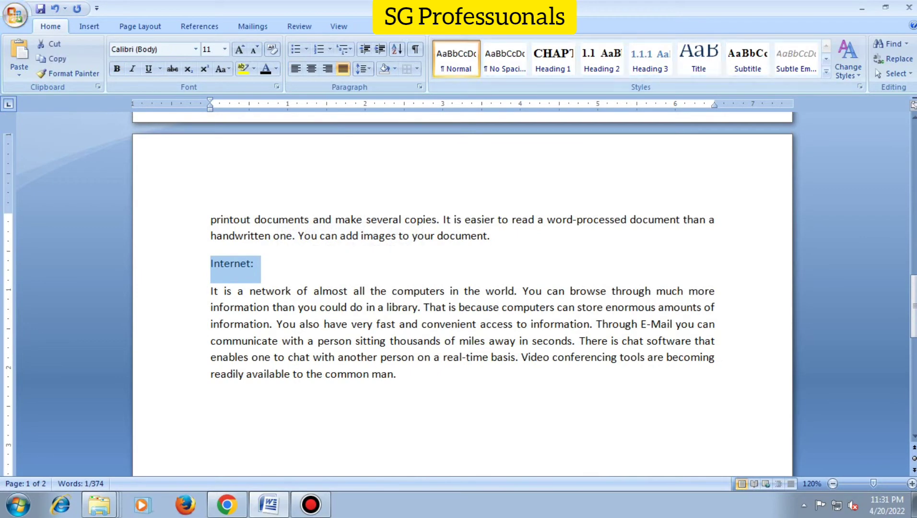
left_click(748, 59)
left_click(432, 307)
Scroll back up to the start of the chapter on page 1
scroll(460, 288, "up", 8)
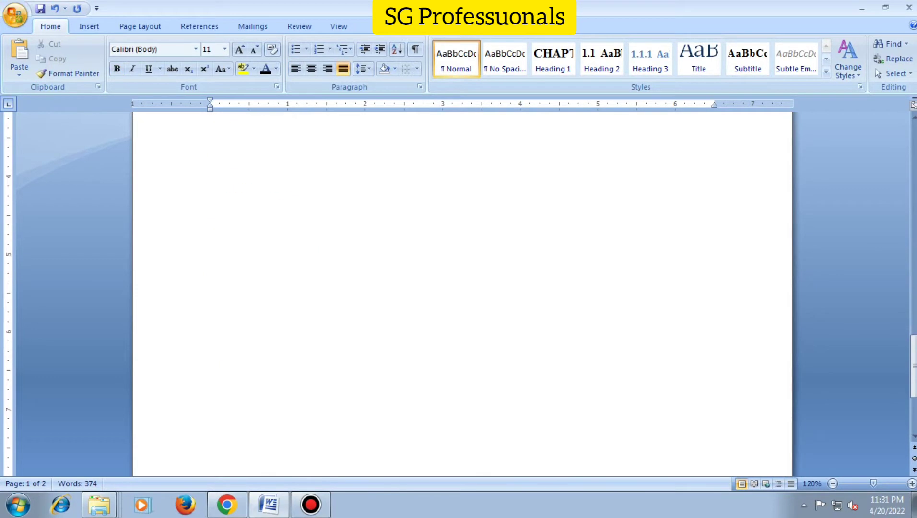
scroll(461, 288, "up", 9)
scroll(461, 288, "up", 10)
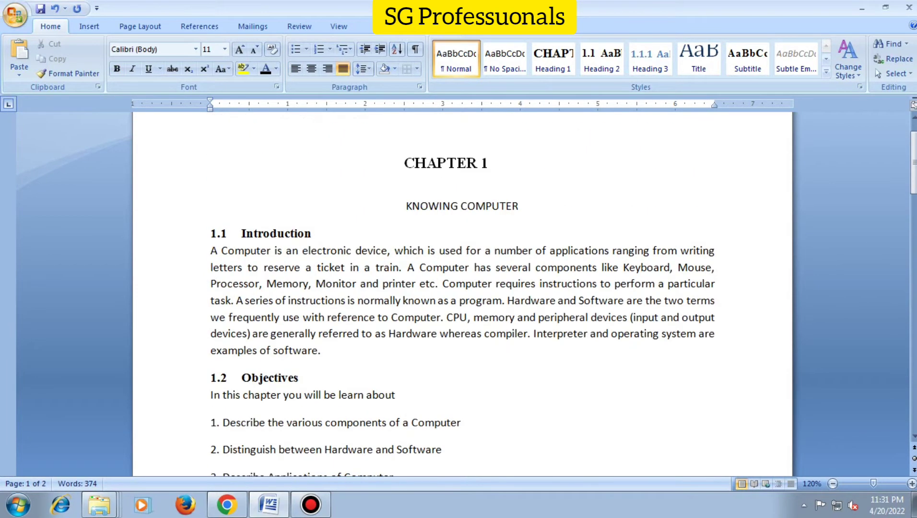
scroll(460, 288, "down", 10)
scroll(460, 288, "up", 3)
scroll(460, 288, "up", 5)
scroll(460, 288, "up", 6)
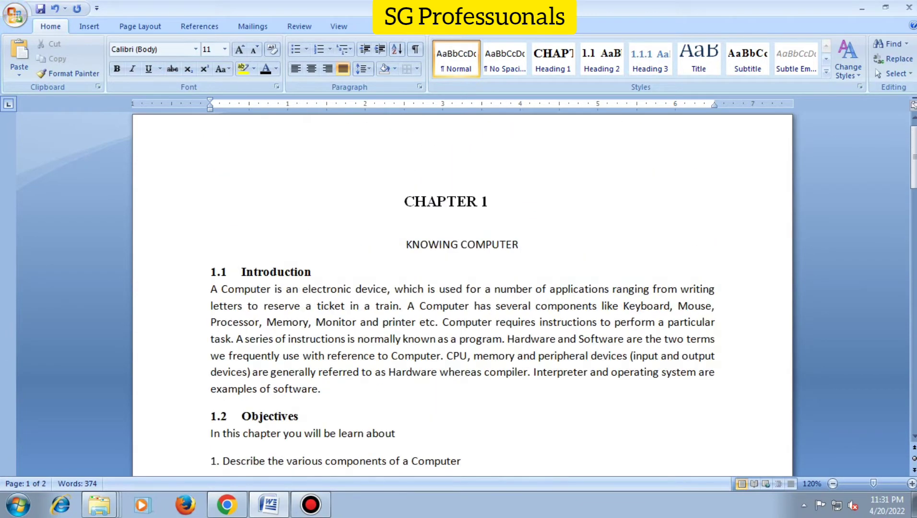
Set the KNOWING COMPUTER title to bold 14 pt
triple_click(460, 244)
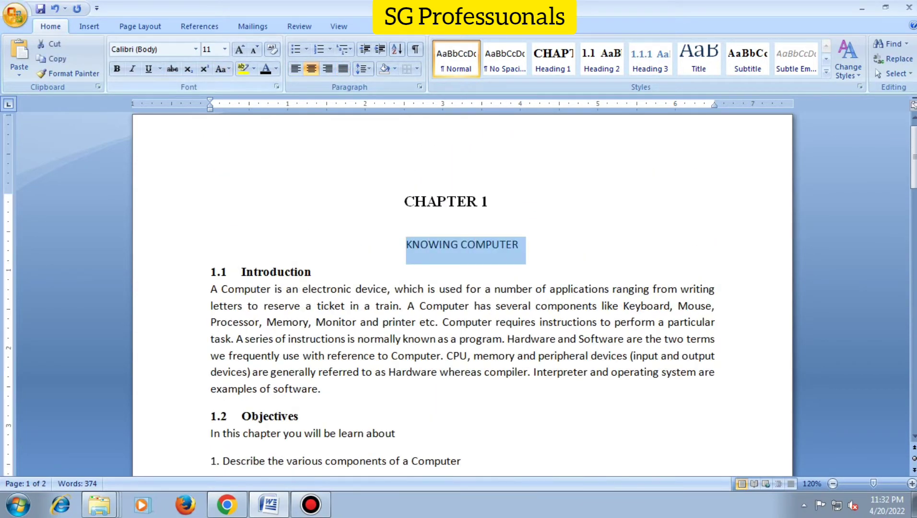
left_click(117, 69)
left_click(210, 49)
type("14")
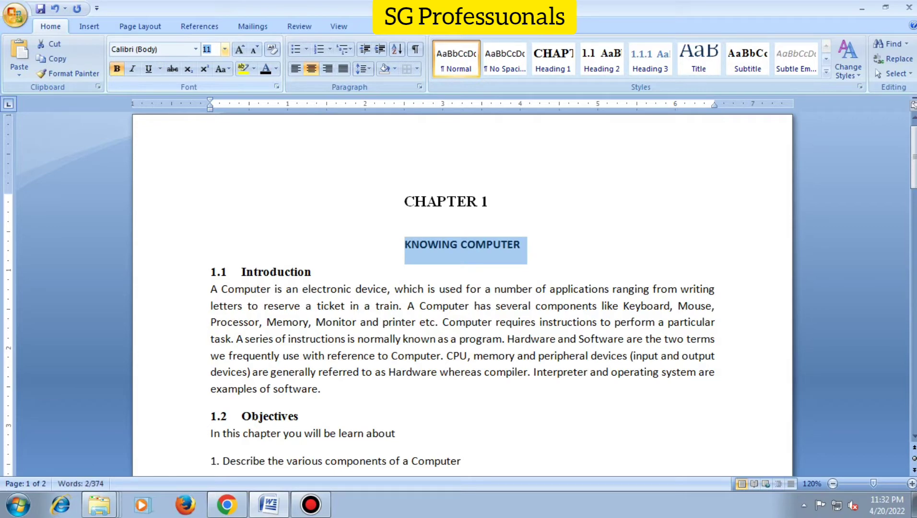
key("Return")
scroll(284, 341, "down", 2)
left_click(285, 340)
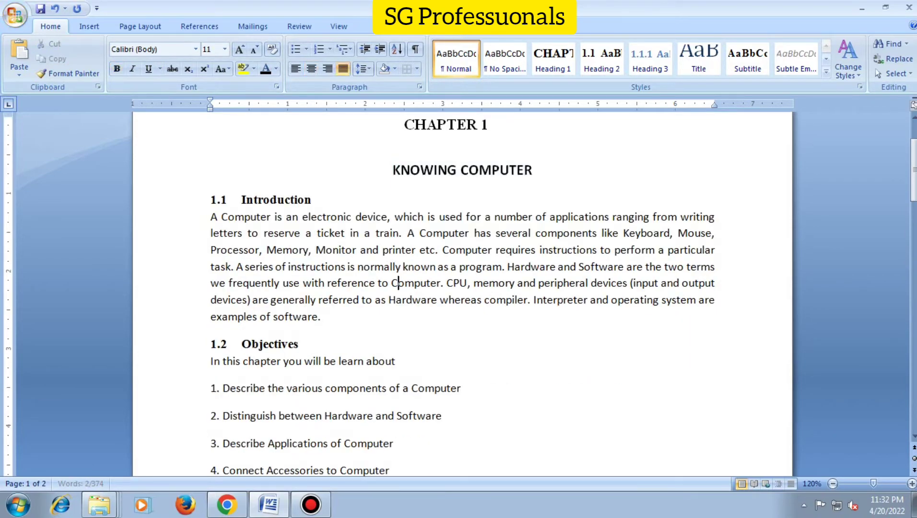
scroll(284, 340, "down", 5)
scroll(463, 292, "down", 5)
scroll(379, 454, "up", 4, "ctrl")
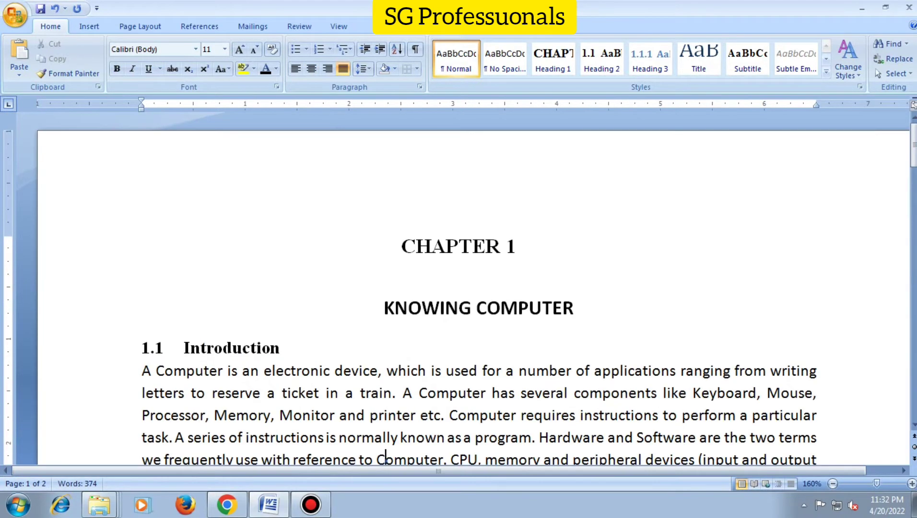
scroll(379, 455, "down", 5)
scroll(379, 455, "down", 10)
scroll(379, 455, "down", 2)
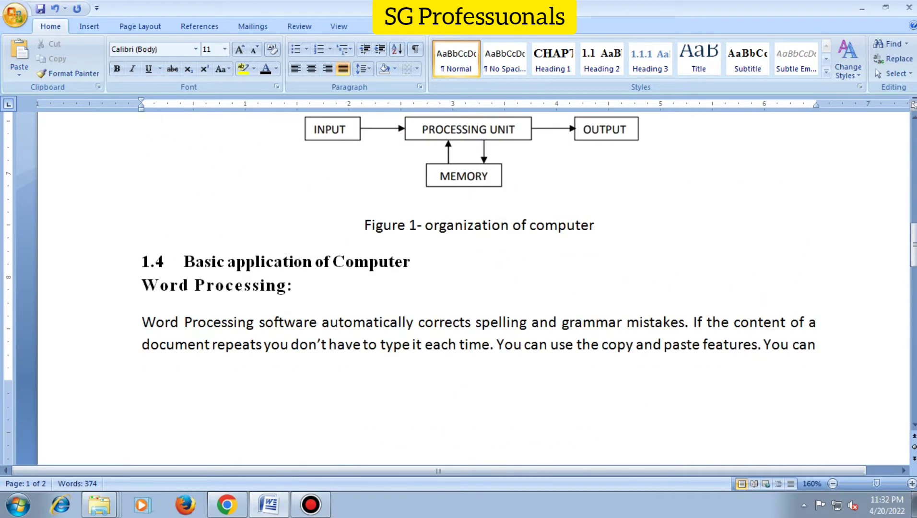
Replace the typed 'Figure 1' under the diagram with an inserted Figure-label caption
left_click_drag(364, 225, 417, 225)
key("Delete")
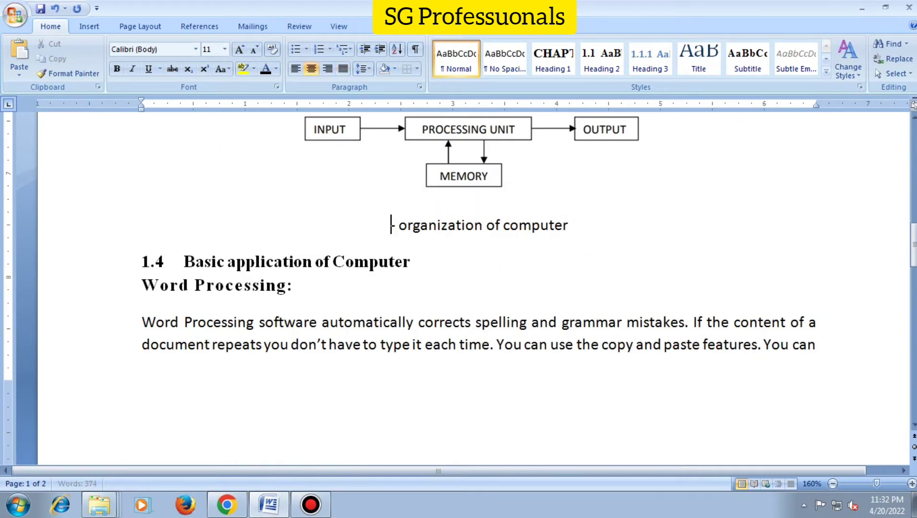
left_click(200, 27)
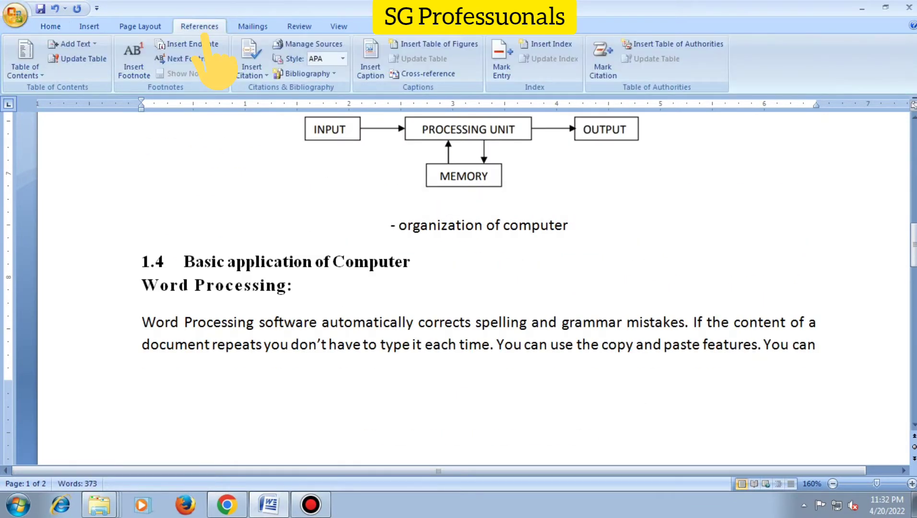
left_click(371, 63)
left_click(688, 289)
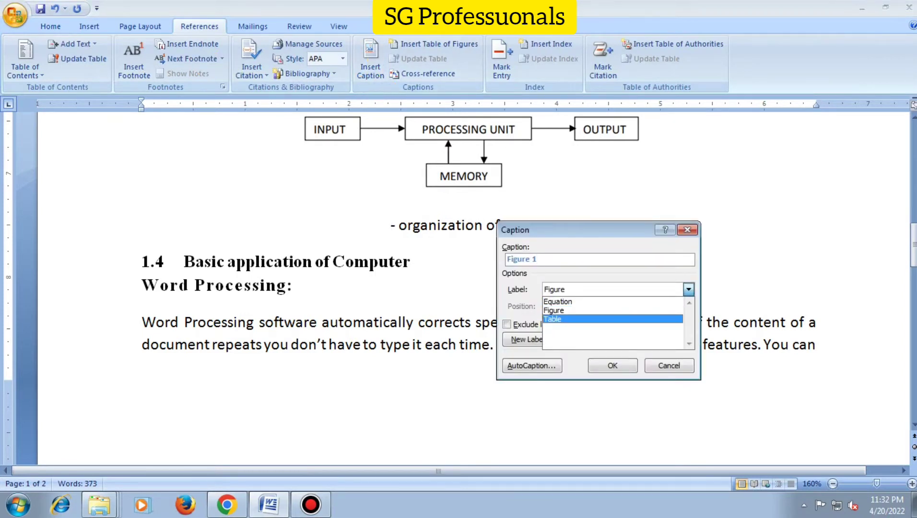
left_click(557, 310)
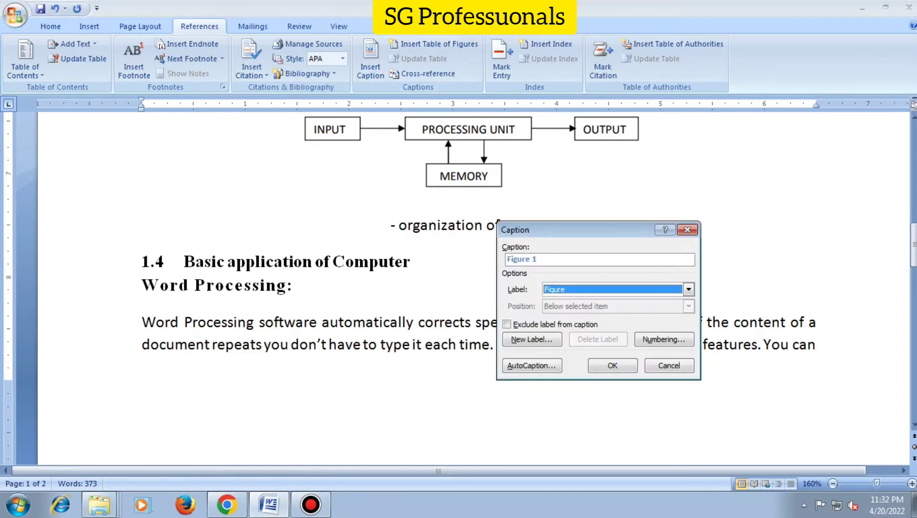
left_click(612, 366)
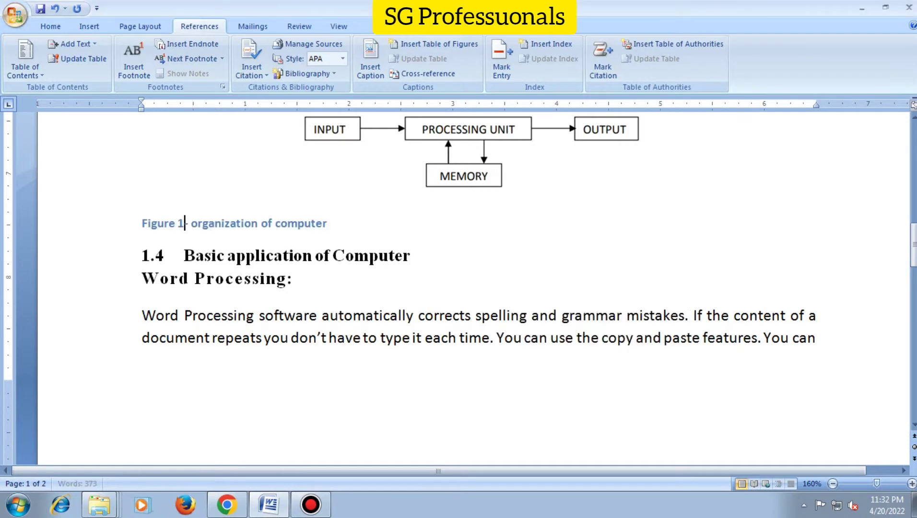
left_click(51, 26)
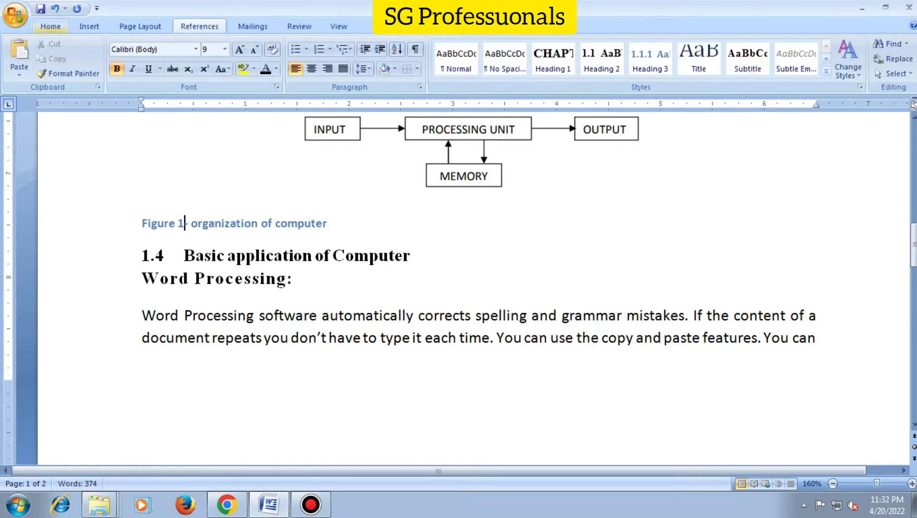
Centre the 'Figure 1- organization of computer' caption and set it to 12-point Times New Roman
left_click(312, 68)
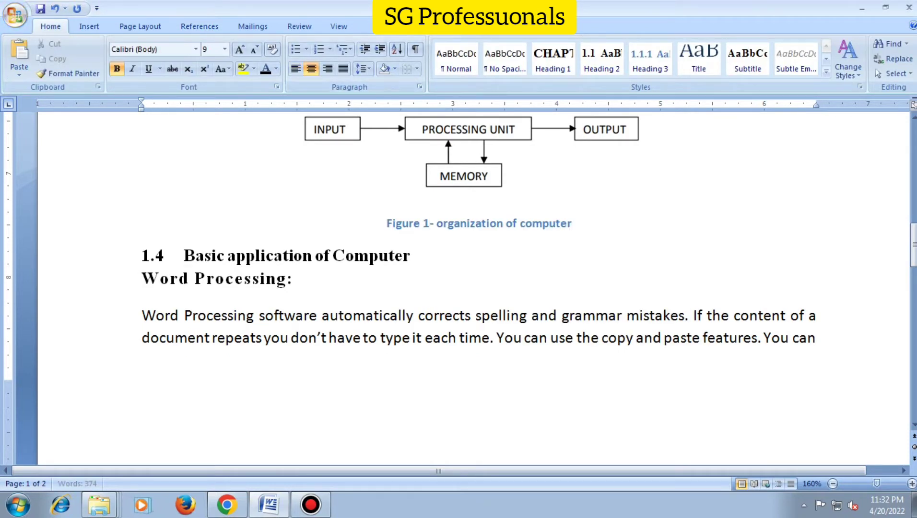
key("shift+Down")
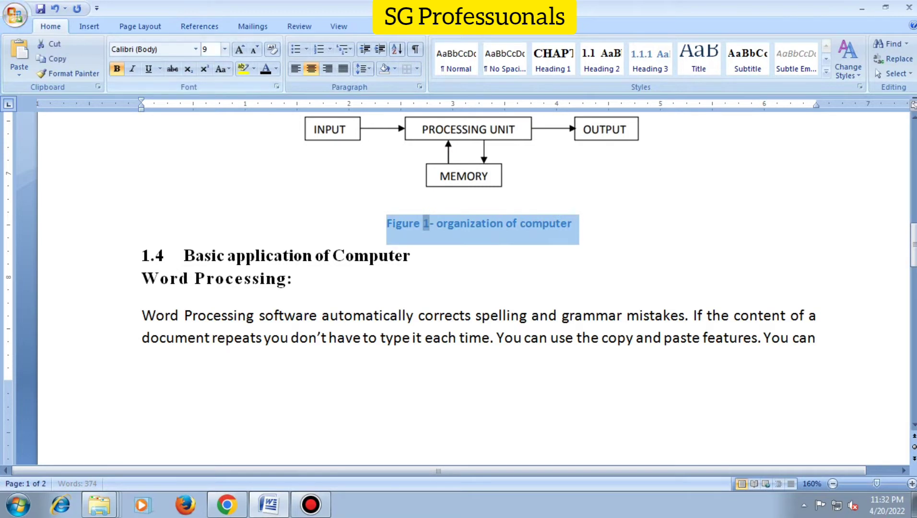
left_click(211, 49)
type("12")
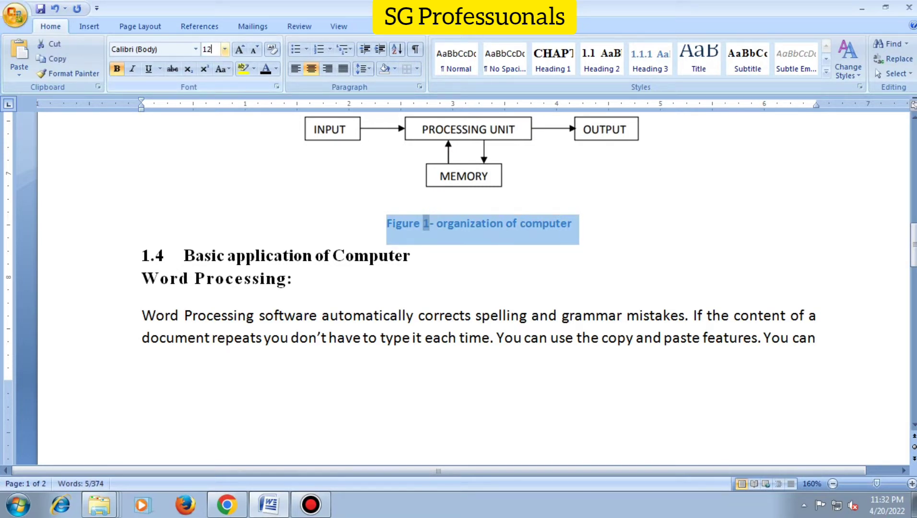
left_click(195, 49)
left_click(195, 49)
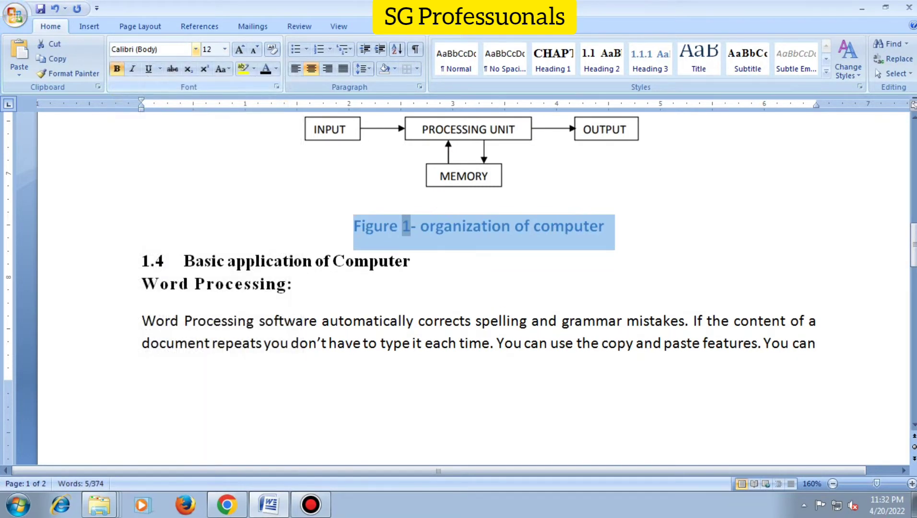
left_click(196, 49)
left_click(174, 125)
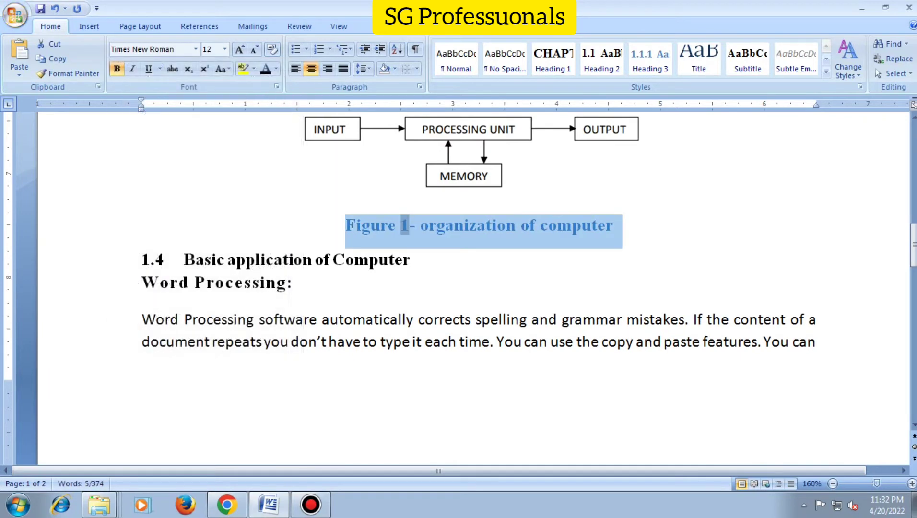
left_click(507, 225)
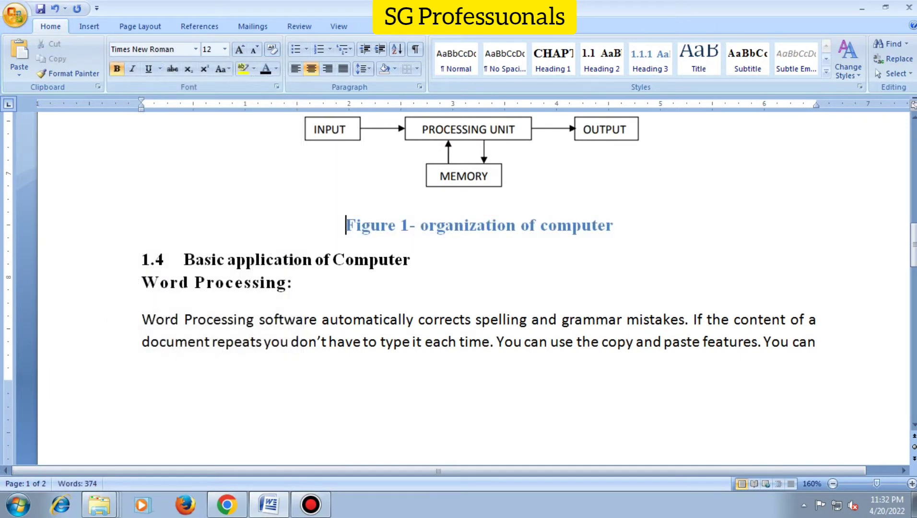
left_click_drag(345, 225, 622, 228)
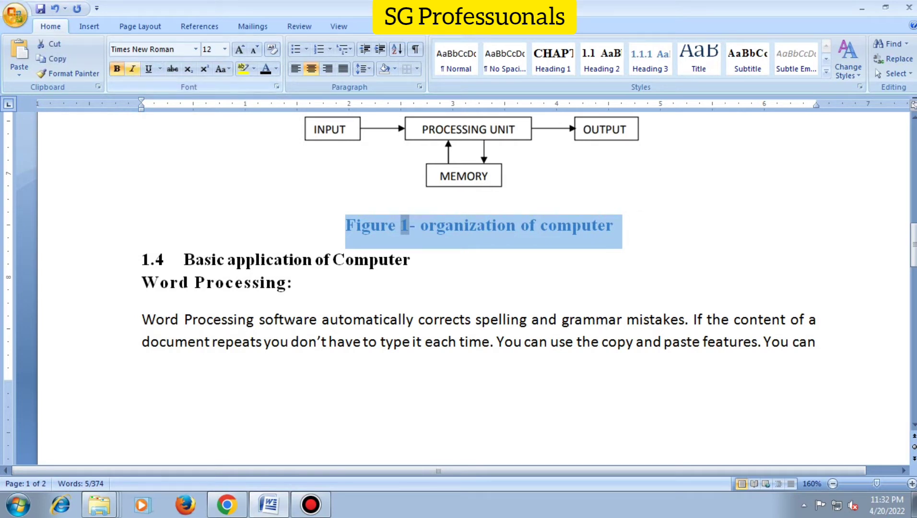
left_click(294, 189)
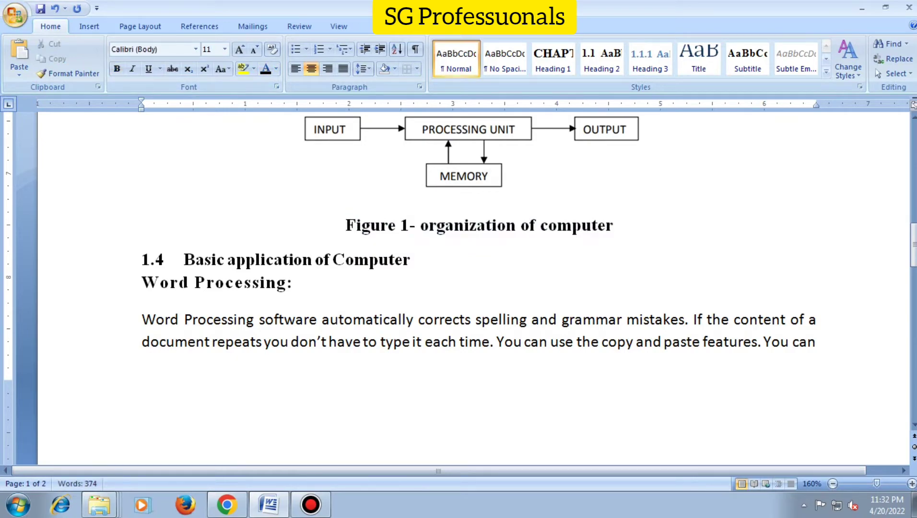
Add an empty Normal-style paragraph above the CHAPTER 1 heading
scroll(295, 190, "down", 15)
scroll(294, 190, "up", 10)
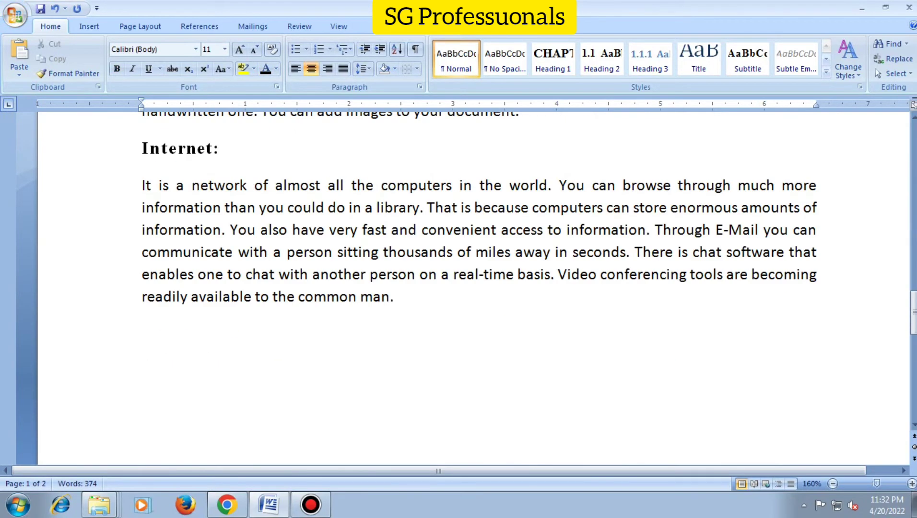
scroll(474, 288, "up", 7)
scroll(474, 288, "up", 3)
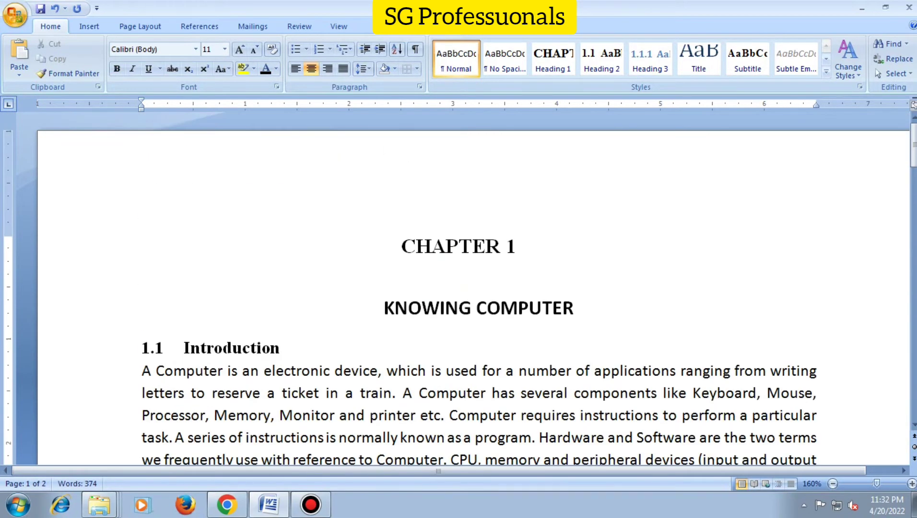
key("ctrl+Home")
key("shift+End")
key("End")
key("Home")
key("Return")
key("Up")
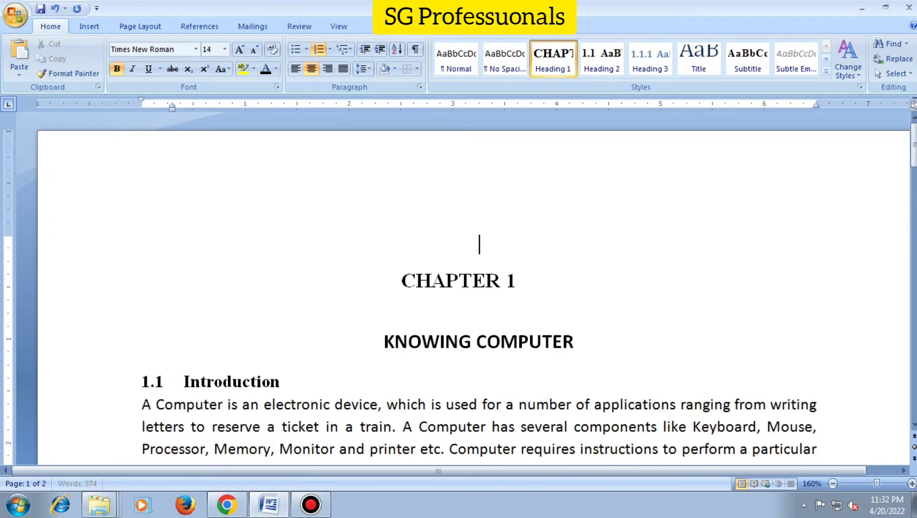
key("ctrl+shift+n")
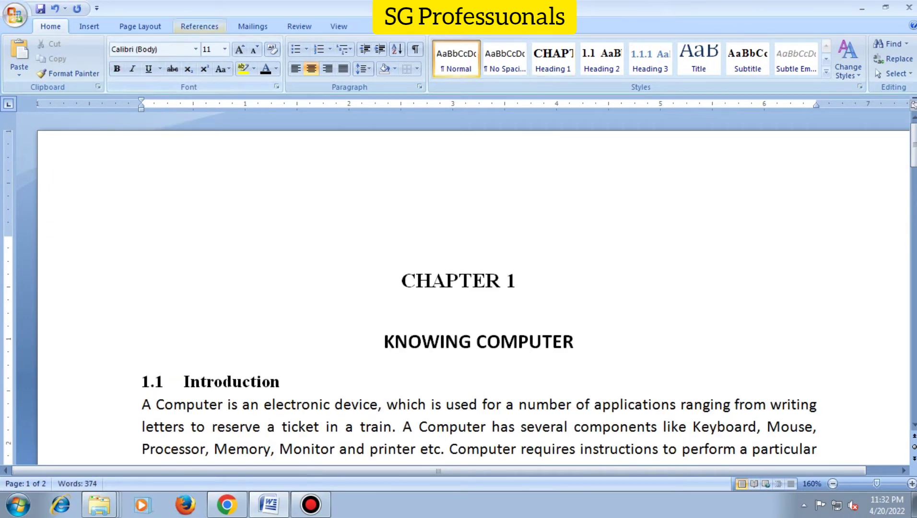
Insert the Automatic Table 1 contents listing CHAPTER 1 and sections 1.1–1.4, replacing the manual layout
key("alt+s")
key("t")
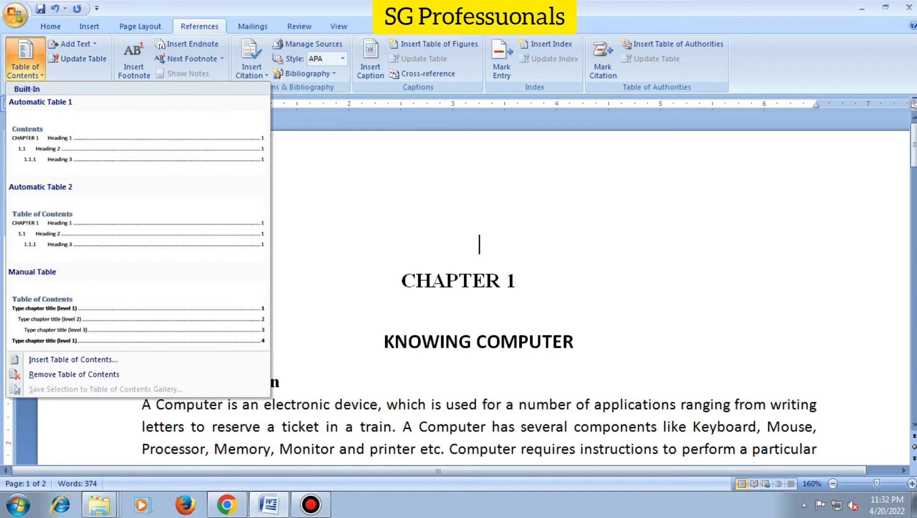
key("Down")
key("Down")
key("Down")
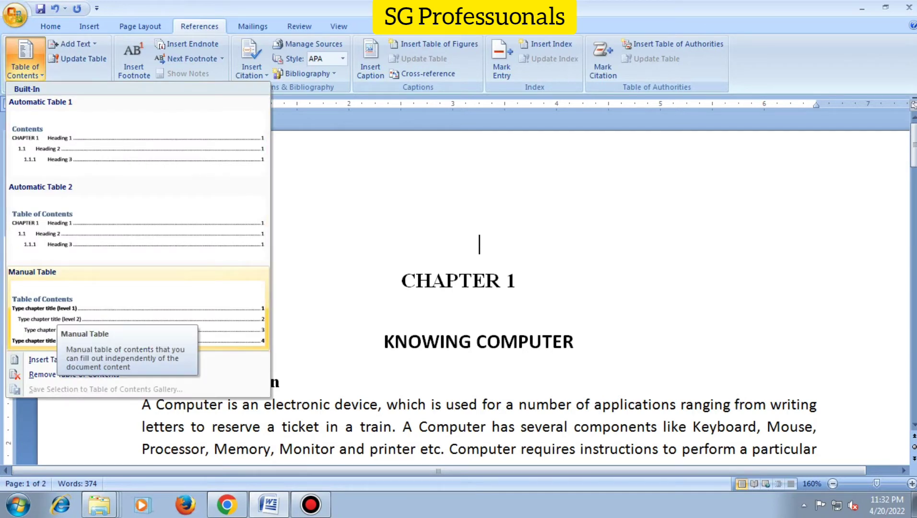
key("Return")
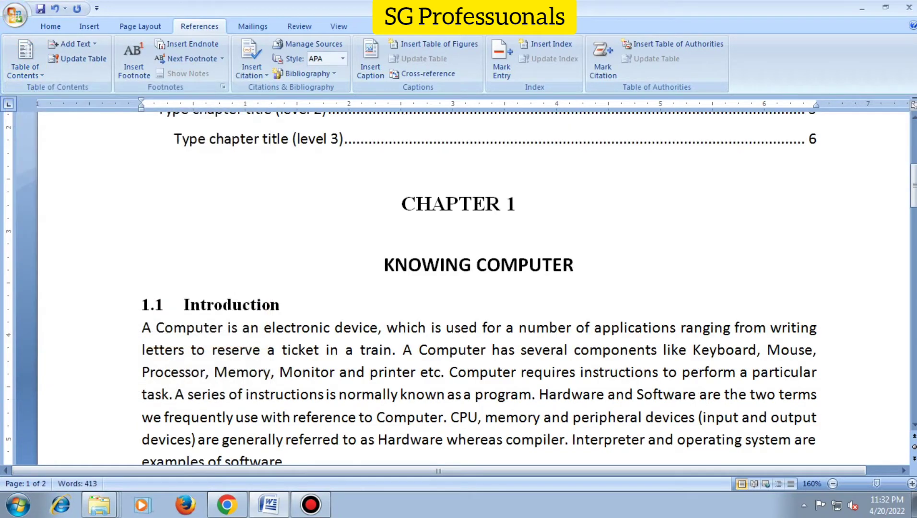
key("ctrl+Home")
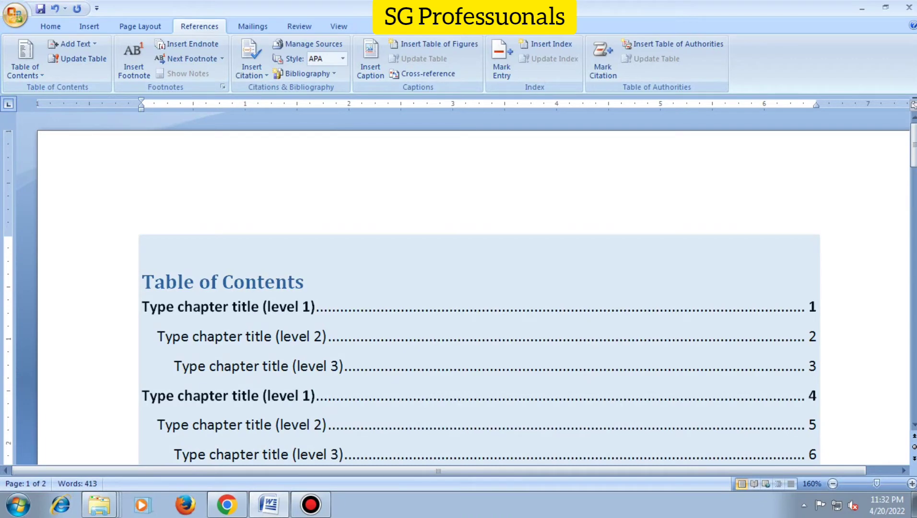
scroll(240, 269, "down", 3)
scroll(459, 298, "up", 3)
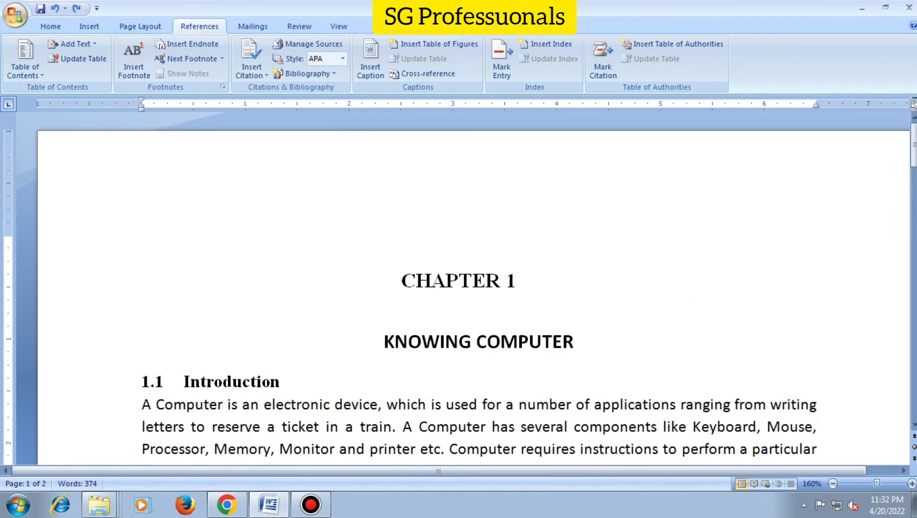
left_click(25, 57)
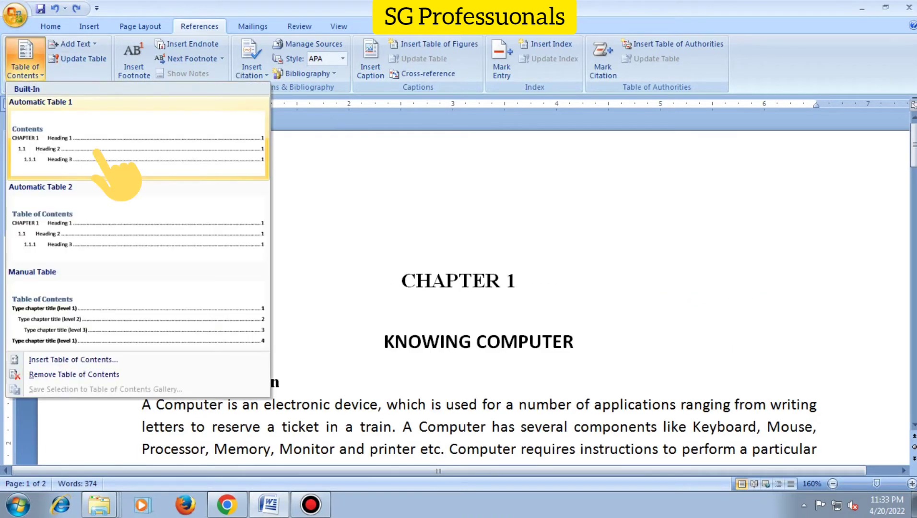
left_click(53, 149)
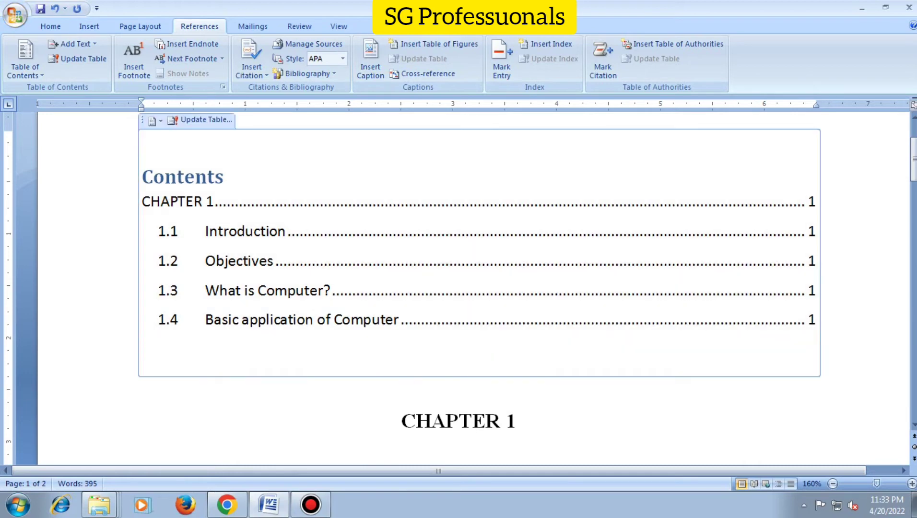
Insert a table of figures using the Figure caption label below the Contents
left_click(440, 44)
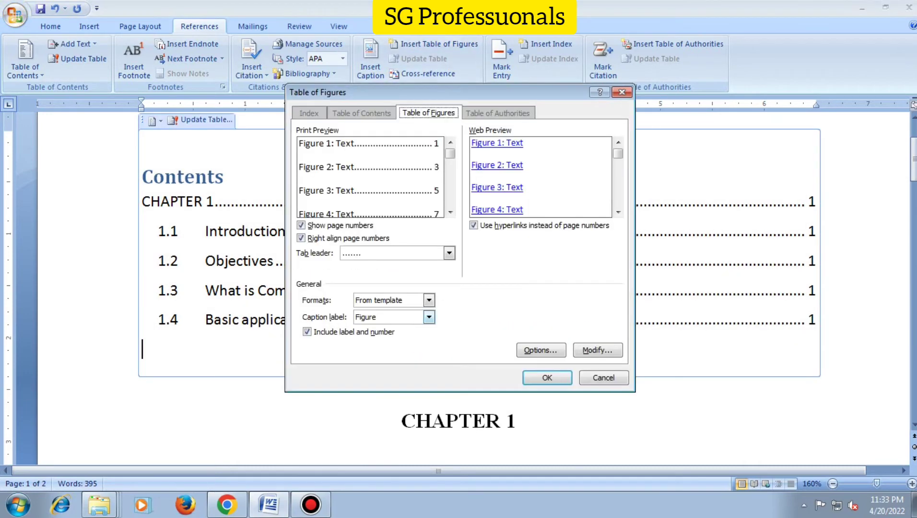
left_click(428, 317)
left_click(365, 346)
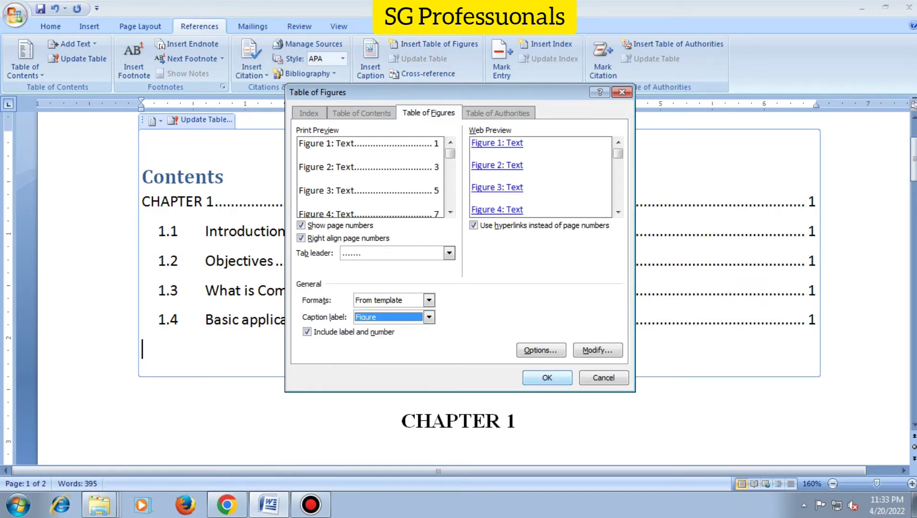
key("Return")
Place the insertion point below the Figure 1 entry and scroll down toward the Figure 1 diagram
scroll(477, 288, "down", 2)
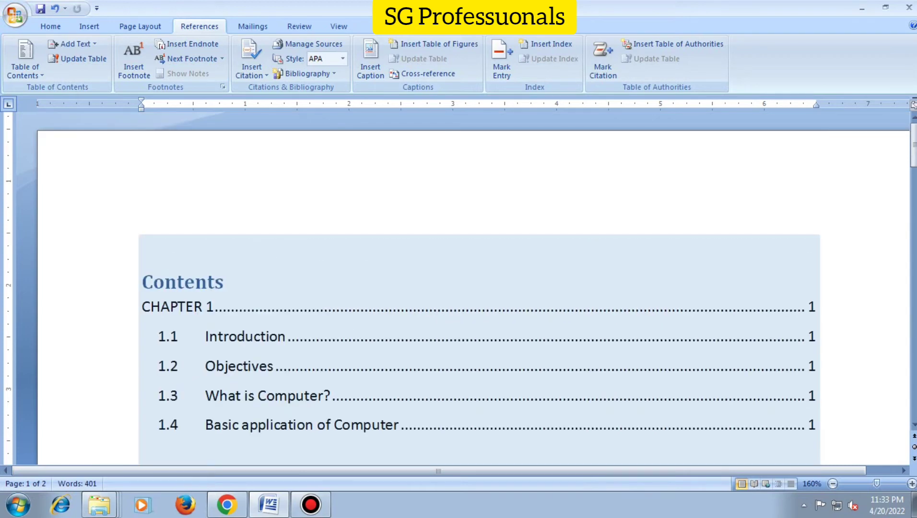
left_click(142, 297)
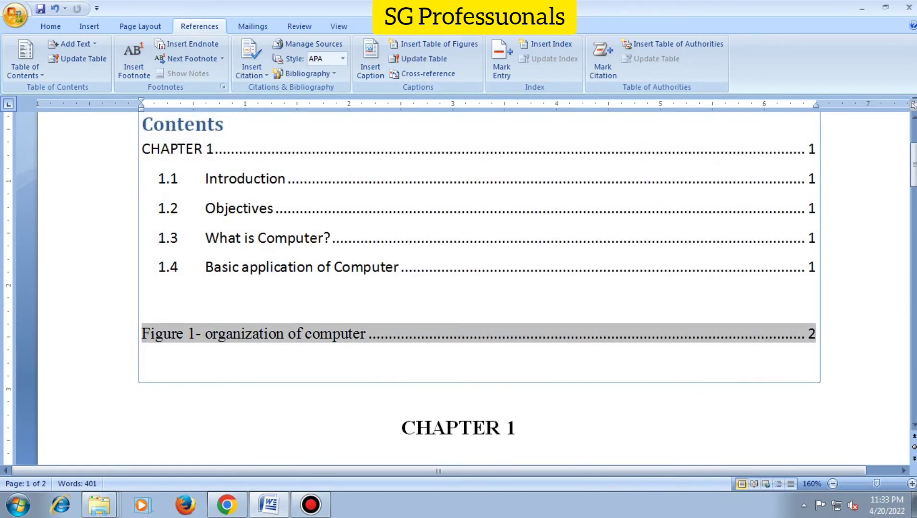
key("shift+Down")
key("shift+Down")
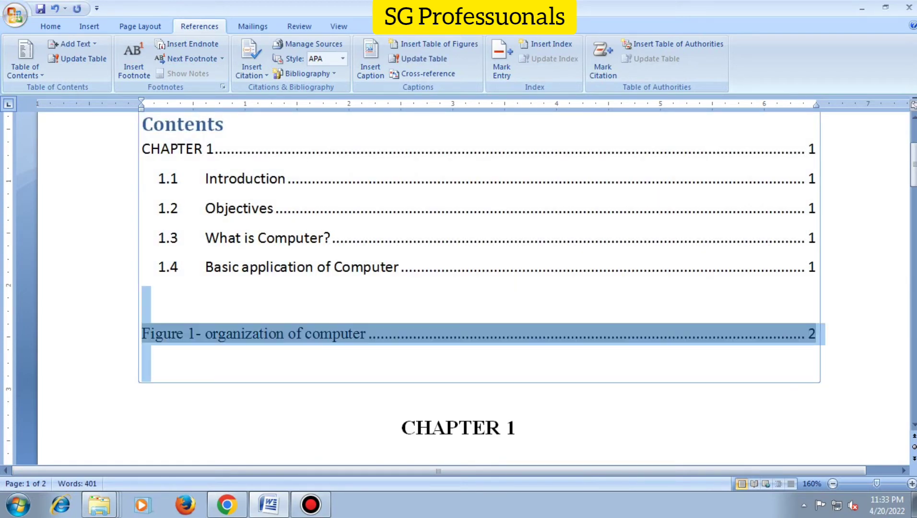
left_click(479, 391)
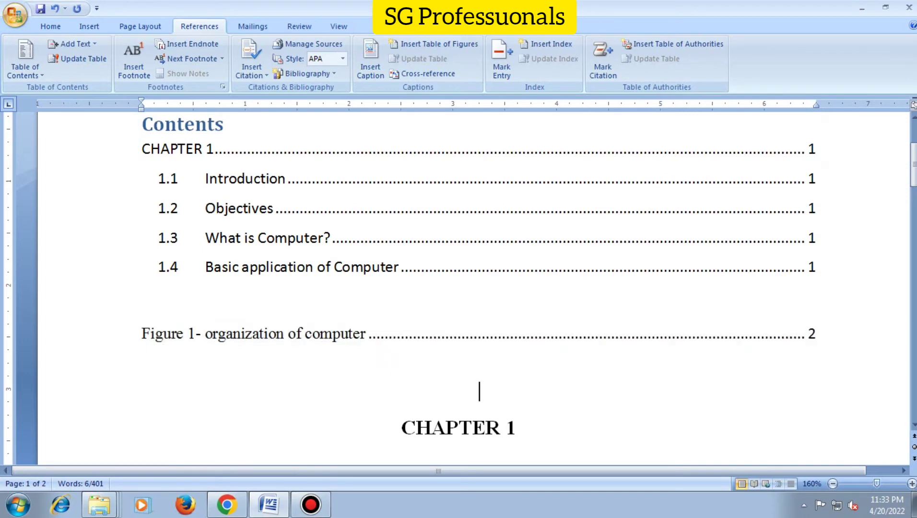
scroll(459, 288, "down", 10)
scroll(459, 288, "down", 3)
After 'common man.', add a centred line reading 'Figure 1.1 Example' with blank lines above it
scroll(458, 288, "down", 10)
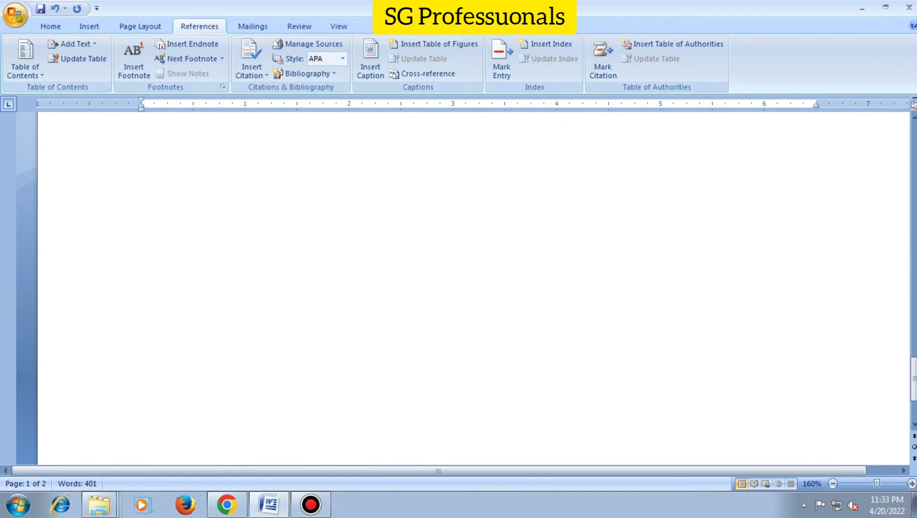
left_click(393, 245)
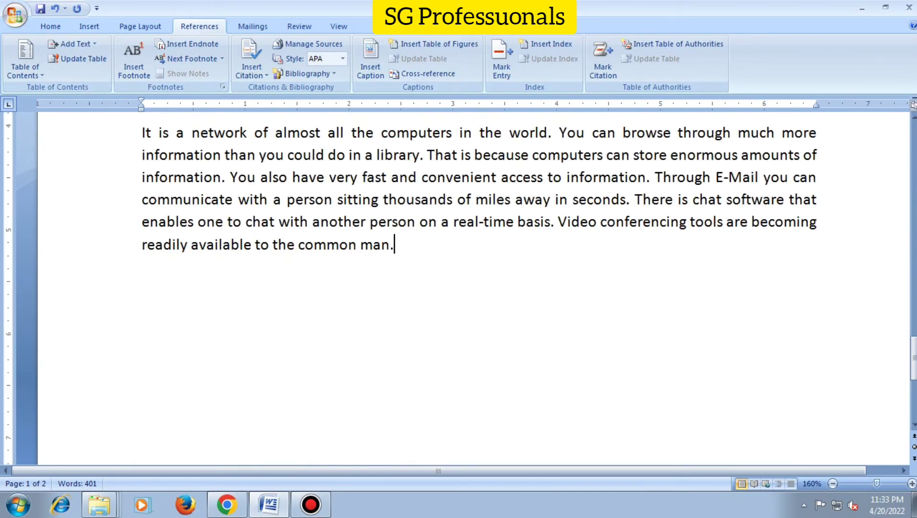
key("Return")
key("Return")
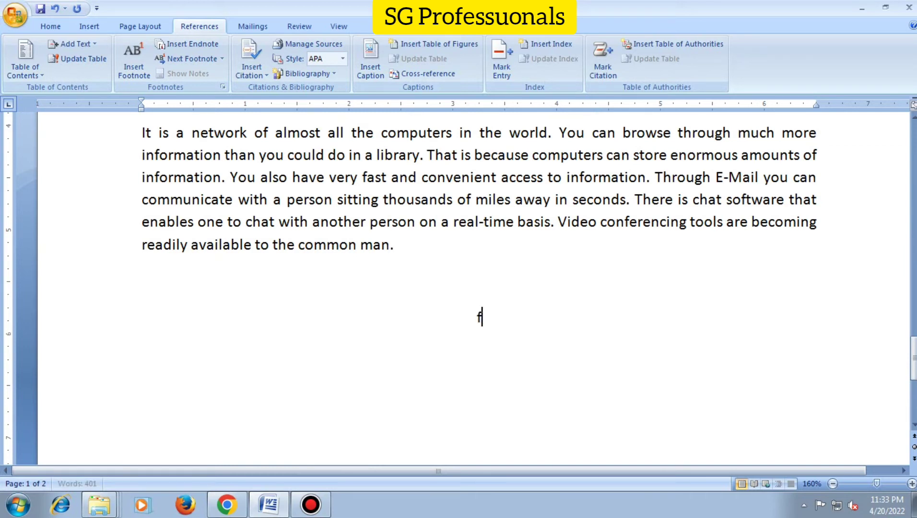
type("fIUR")
key("shift+Home")
key("Delete")
type("Fig")
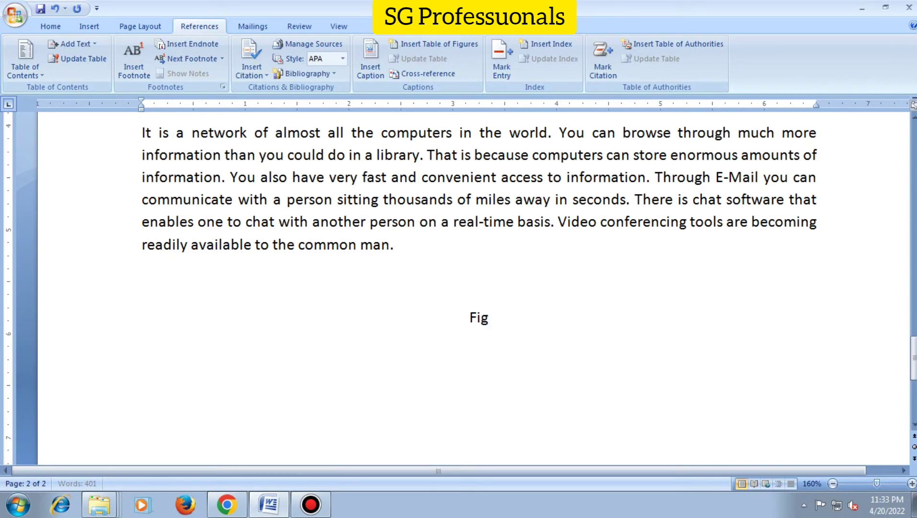
type("ure 1.1")
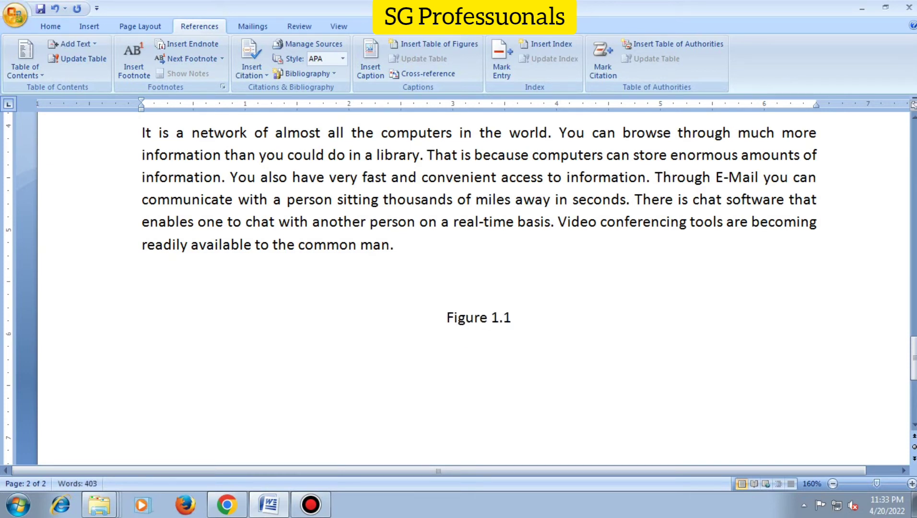
type(" Example")
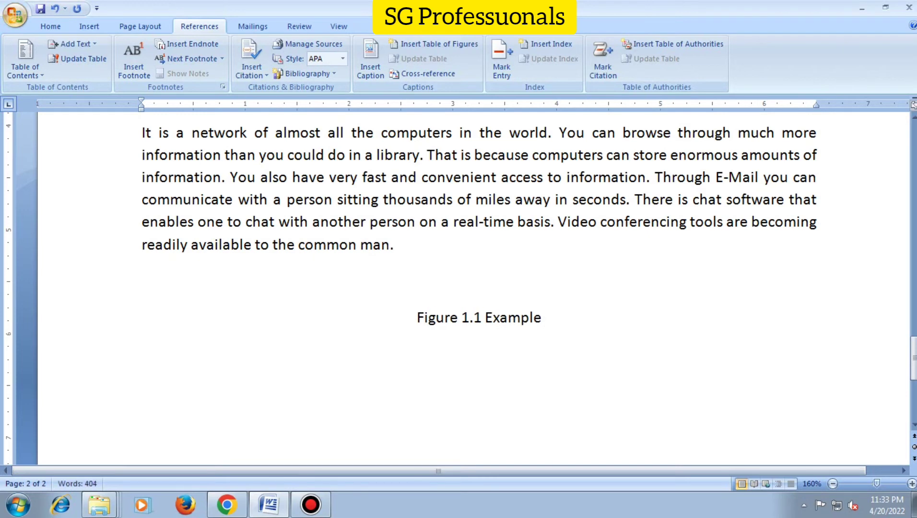
scroll(474, 288, "down", 2)
key("Return")
key("Return")
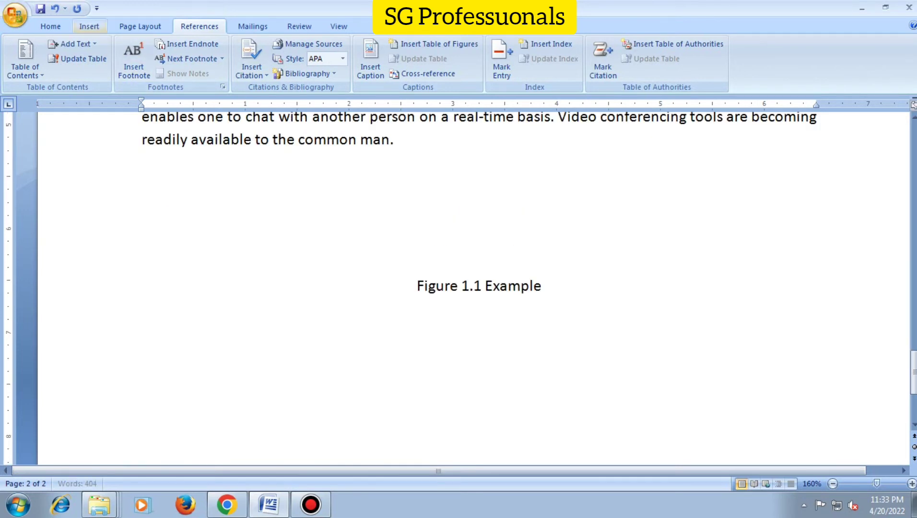
Create a new caption label 'Figure 1.' and insert a 'Figure 1. 1' caption
left_click(370, 67)
key("alt+Down")
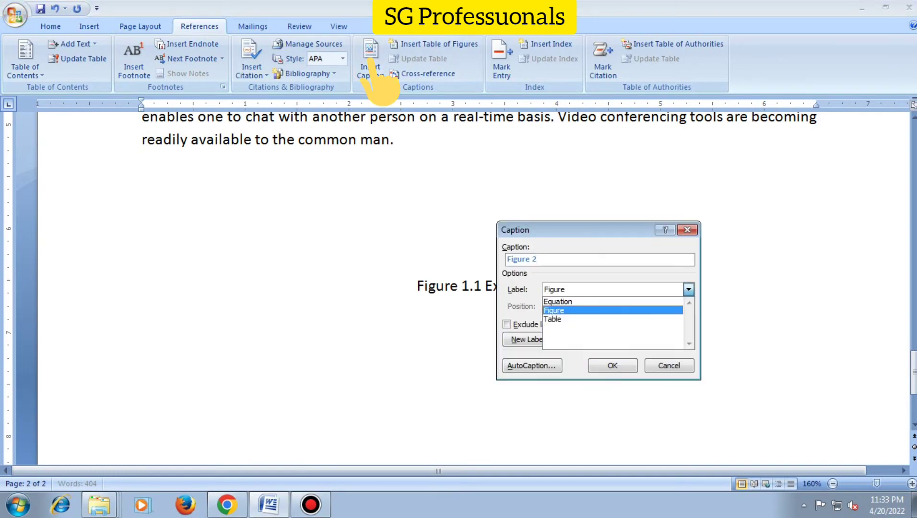
key("Return")
left_click_drag(528, 230, 559, 229)
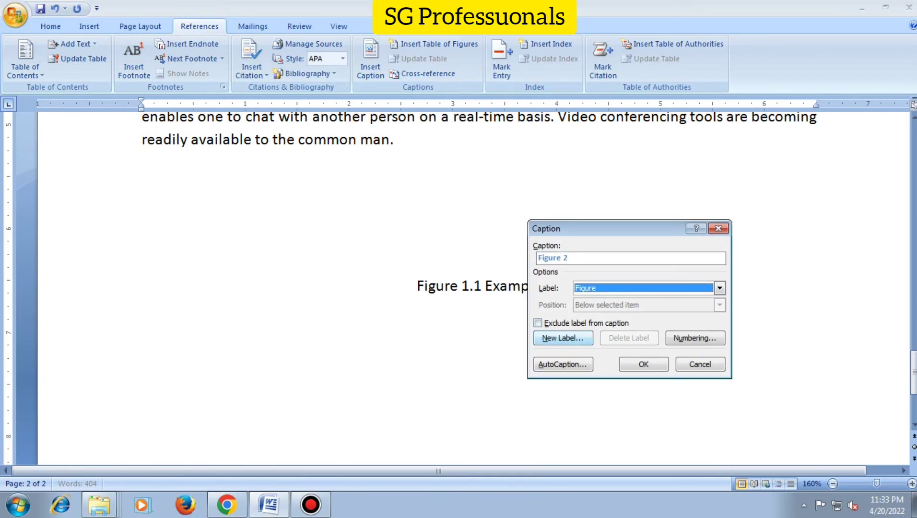
left_click(563, 337)
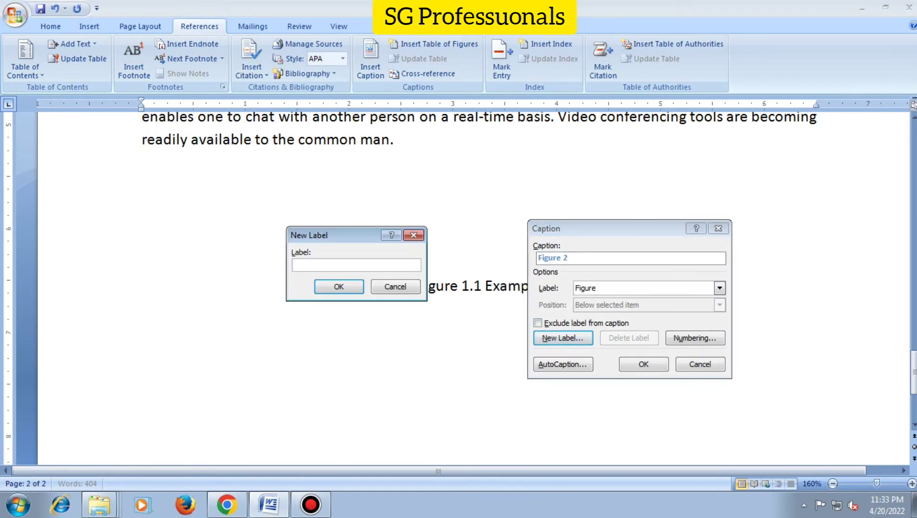
type("Figure ")
type("1.")
left_click(339, 286)
left_click(644, 364)
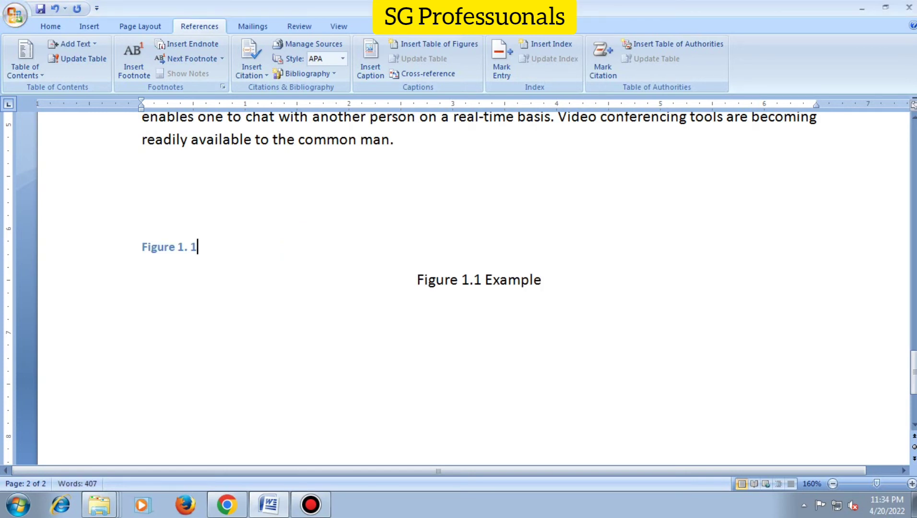
Delete the hand-typed 'Figure 1.1' prefix and join 'Example' onto the caption line
left_click(482, 280)
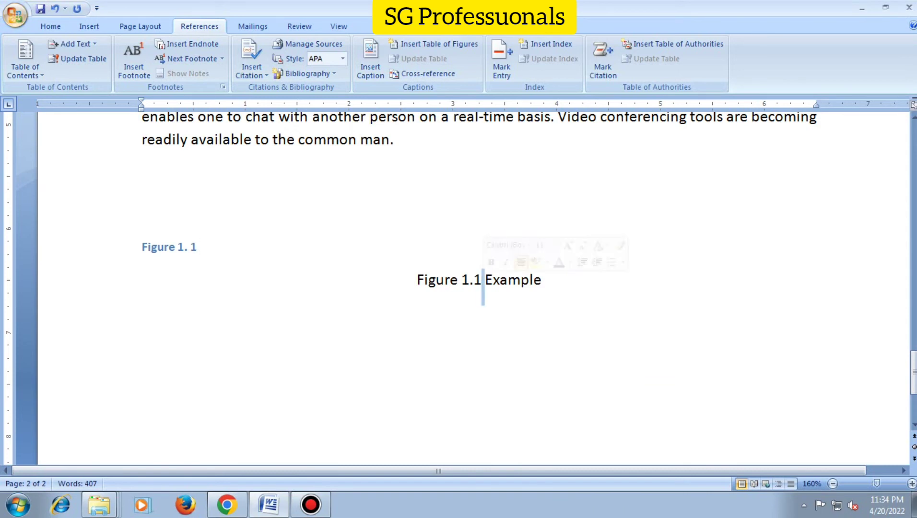
key("shift+Home")
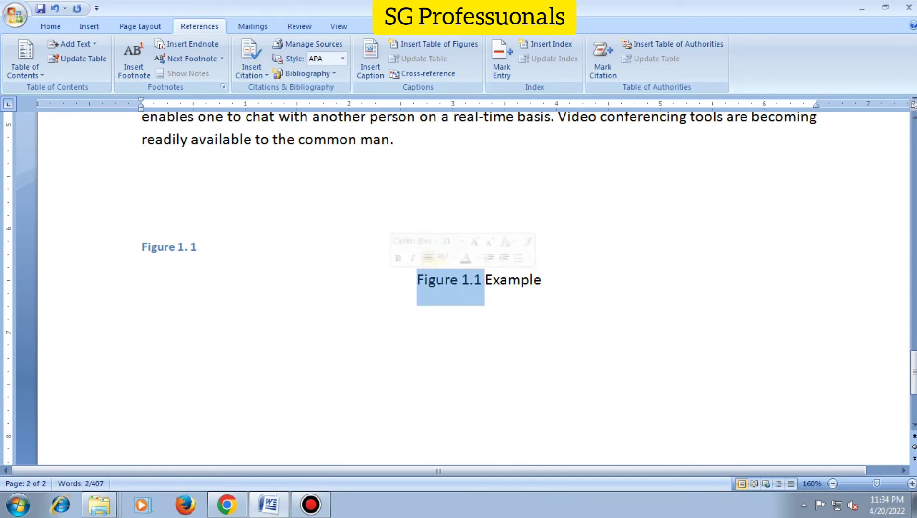
key("Delete")
key("ctrl+l")
key("BackSpace")
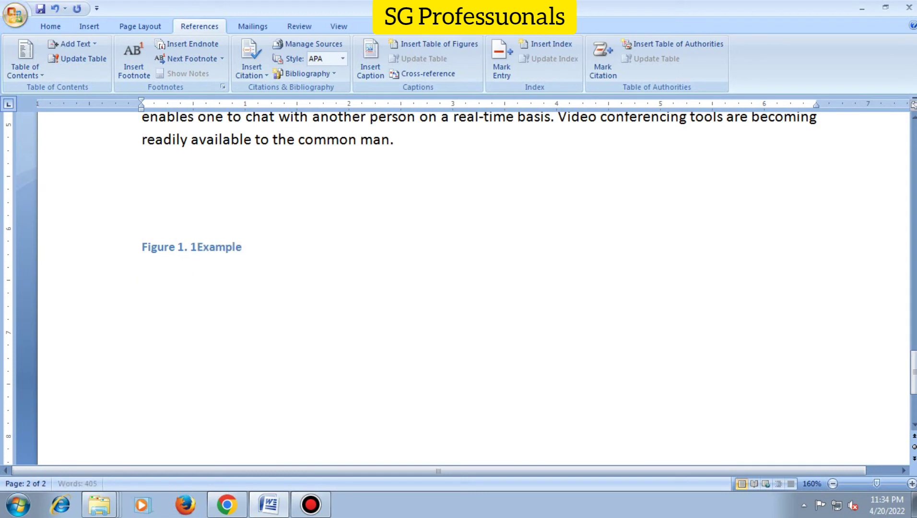
key("ctrl+e")
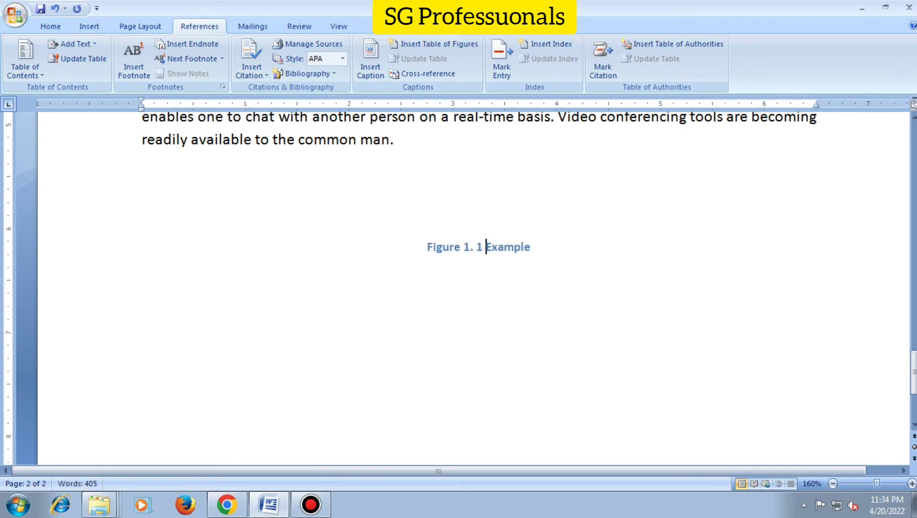
key("shift+Home")
key("Delete")
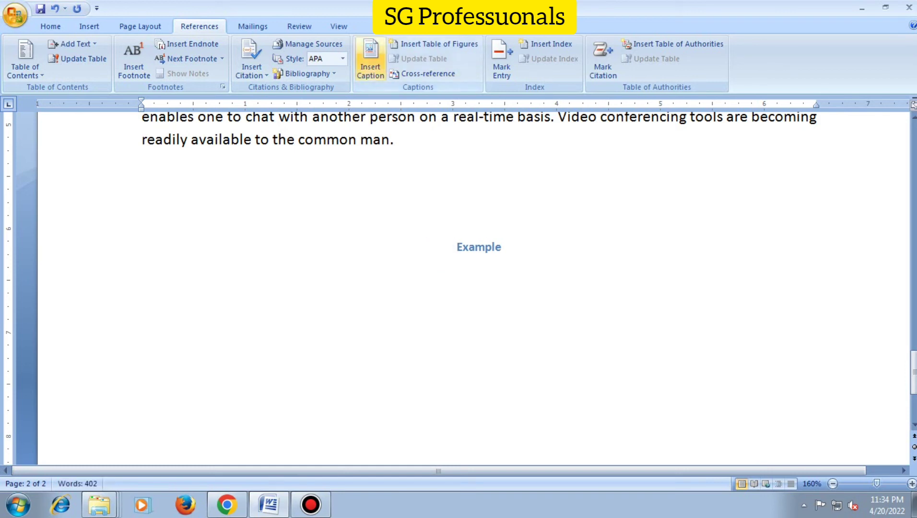
Reinsert the 'Figure 1.' caption number before 'Example' and centre the line
left_click(370, 60)
left_click(719, 288)
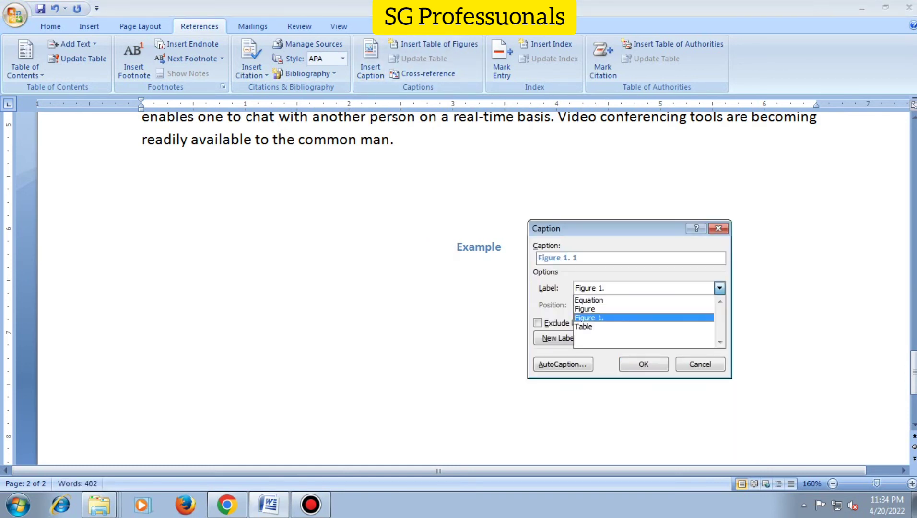
key("Return")
key("Return")
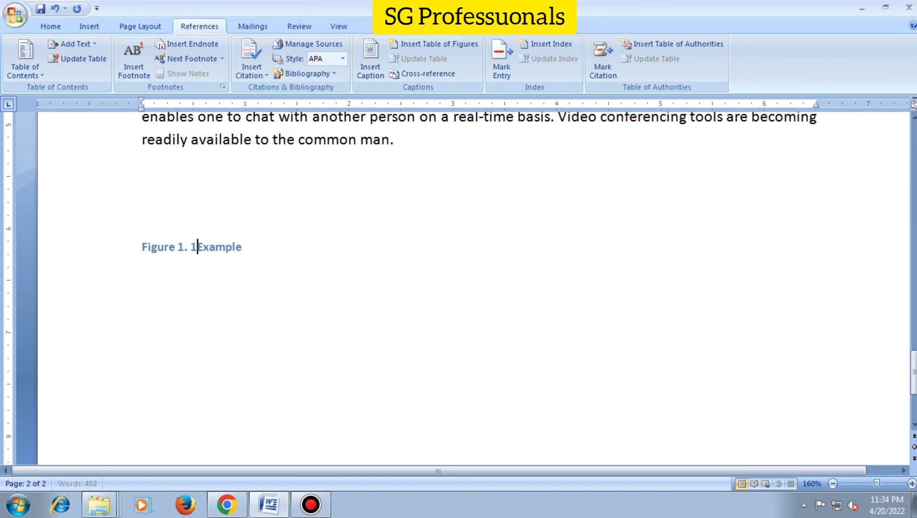
key("ctrl+e")
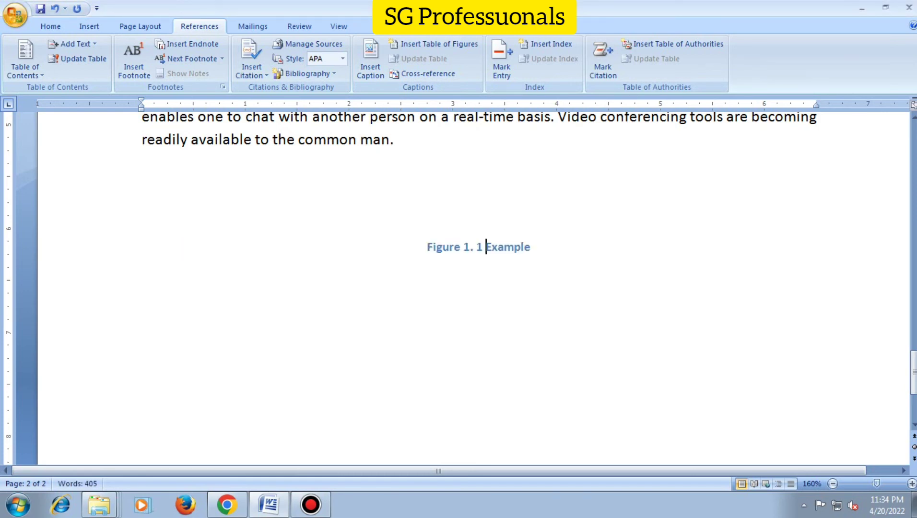
scroll(459, 288, "up", 10)
scroll(459, 288, "up", 5)
Insert a table of figures for the 'Figure 1.' label below the Figure 1 entry
scroll(459, 288, "up", 5)
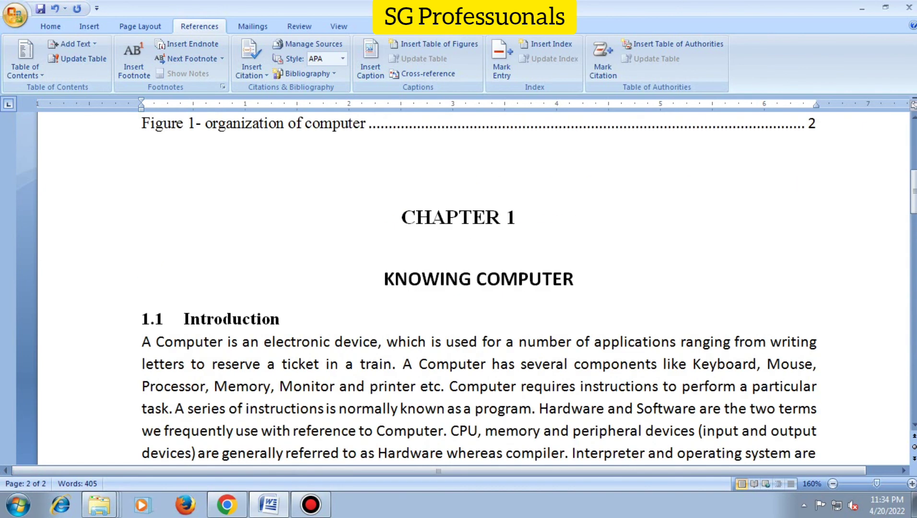
scroll(458, 287, "up", 5)
left_click(211, 208)
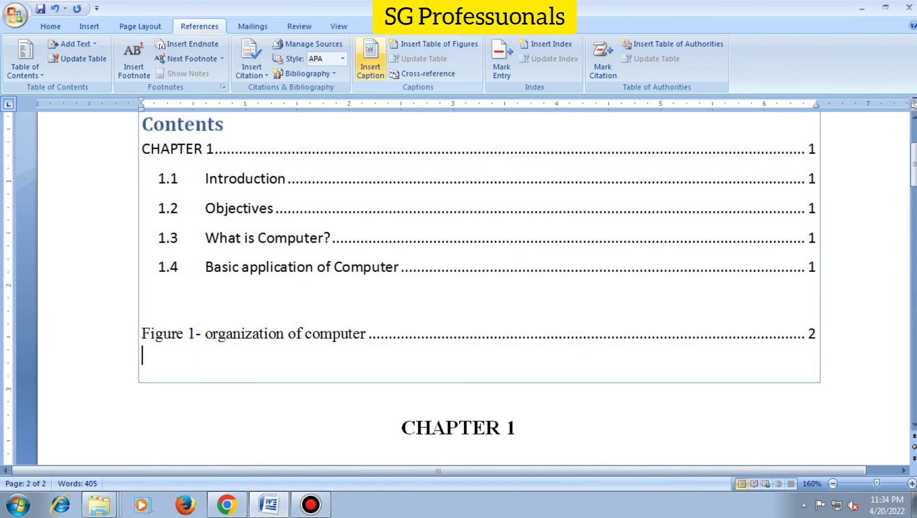
left_click(446, 44)
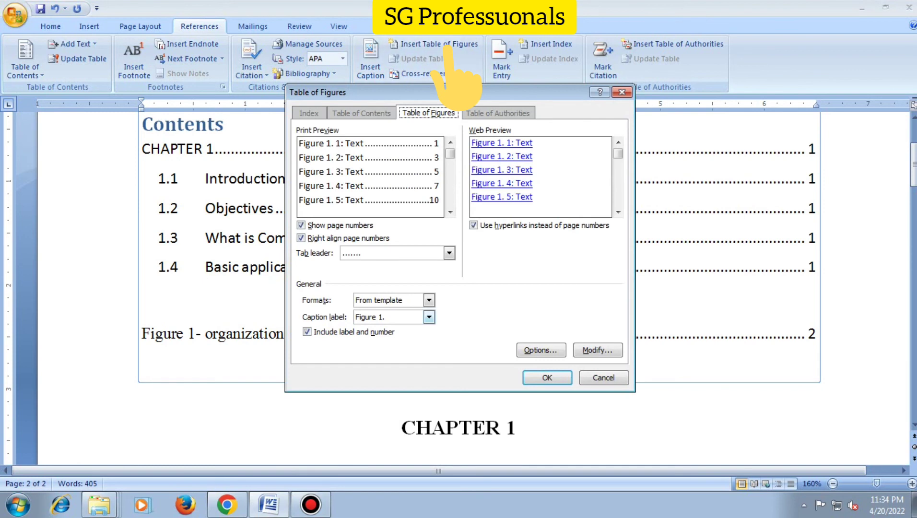
left_click(429, 317)
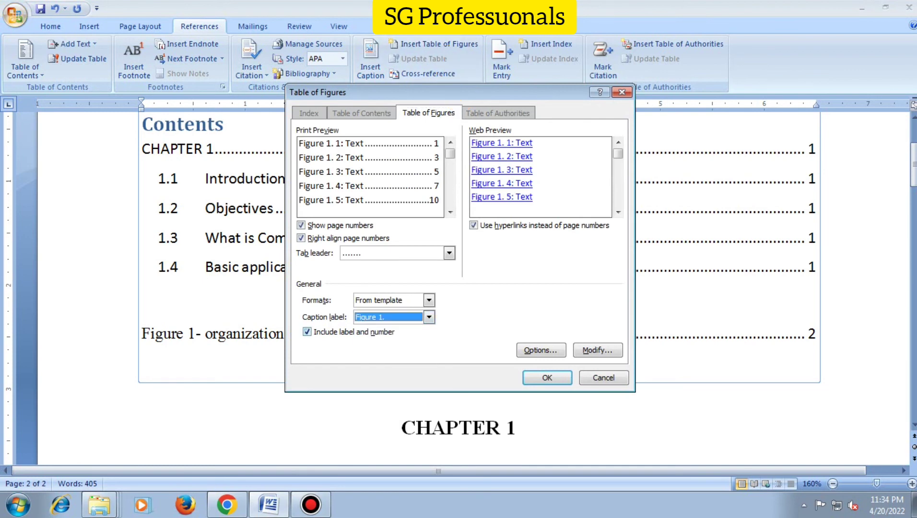
left_click(547, 378)
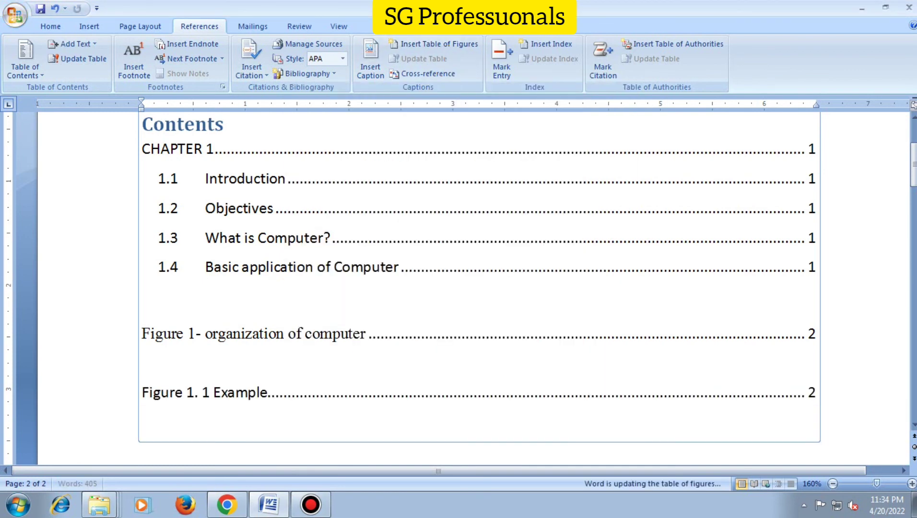
Remove the blank lines between the Contents and the figure entries, then return to the top
key("Up")
key("Up")
key("Left")
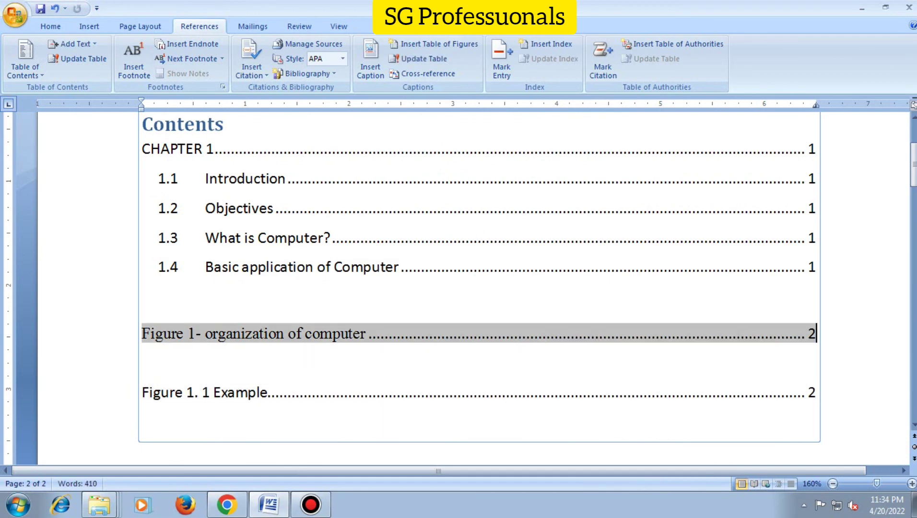
key("Delete")
key("Up")
key("Up")
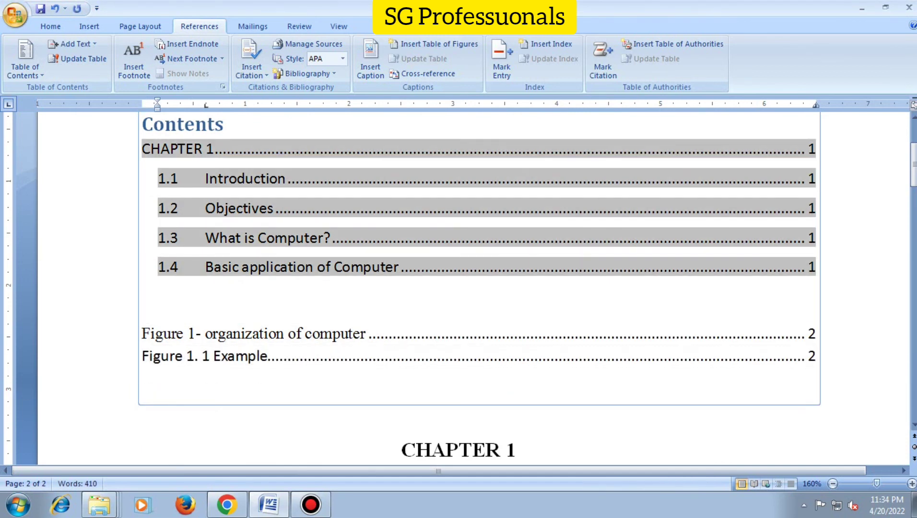
key("Delete")
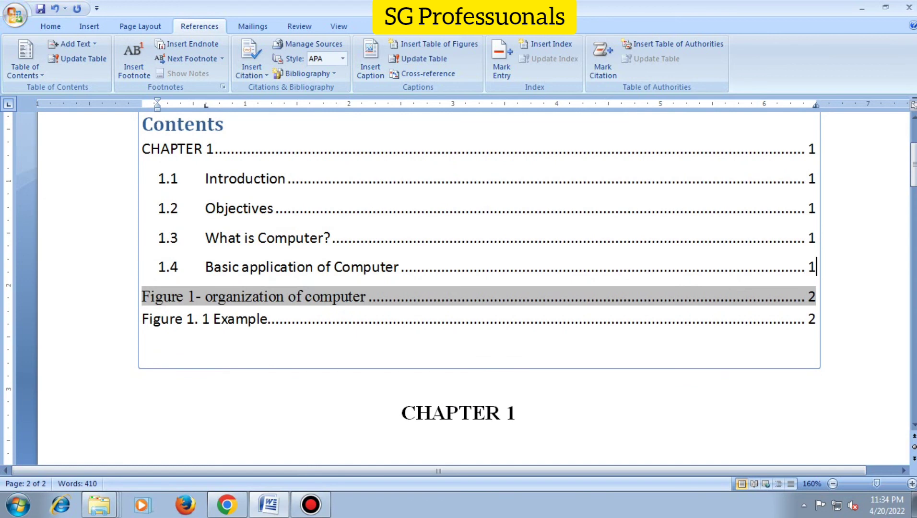
left_click(479, 378)
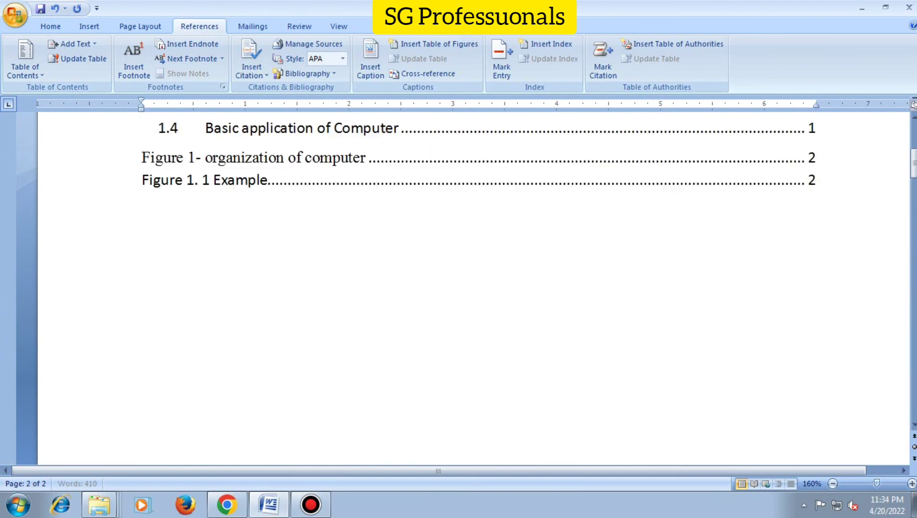
key("ctrl+Home")
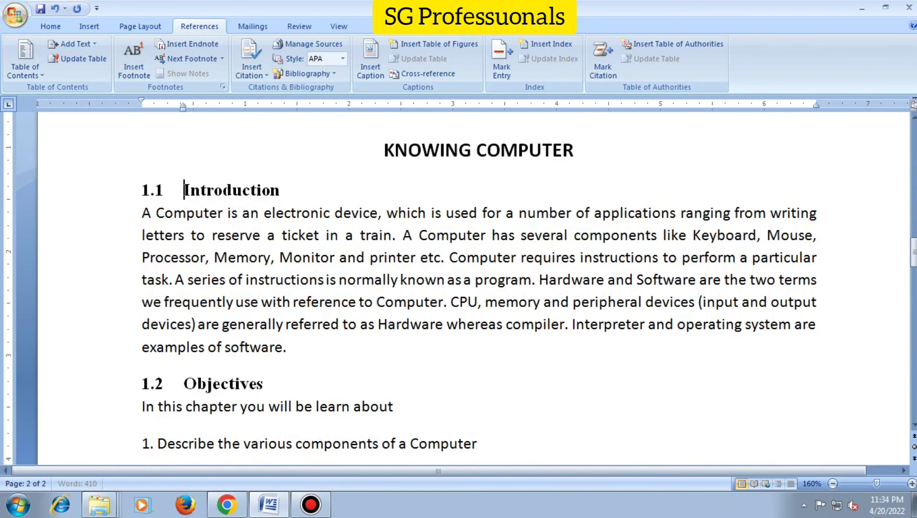